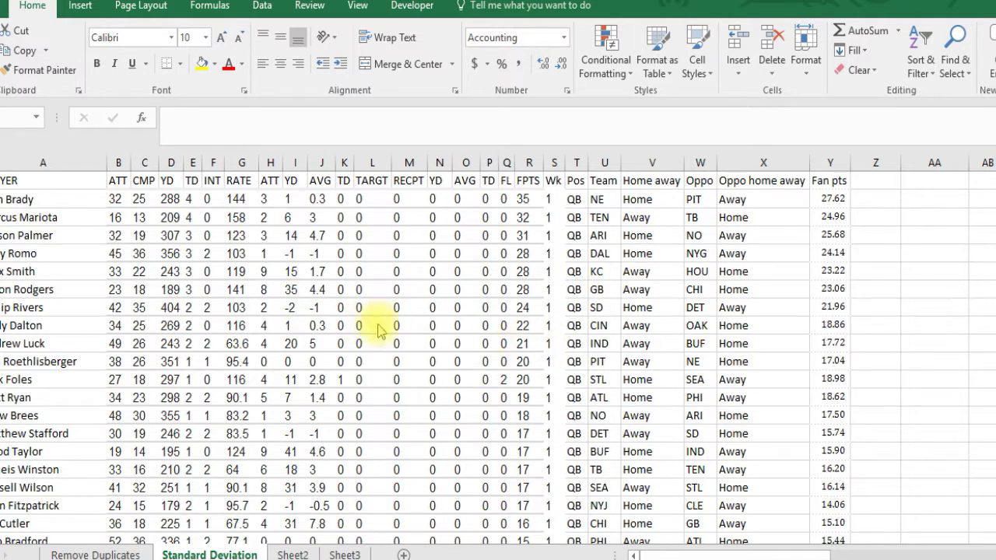
- Look over the player data: FPTS, names, yards, Home away entries and Fan pts values
{"action": "left_click", "coordinate": [522, 309]}
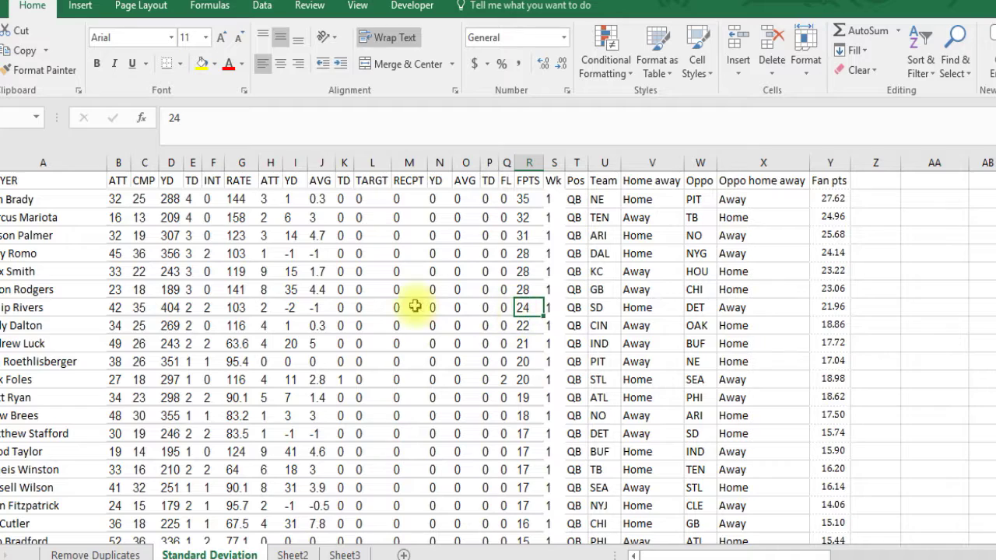
{"action": "left_click", "coordinate": [35, 271]}
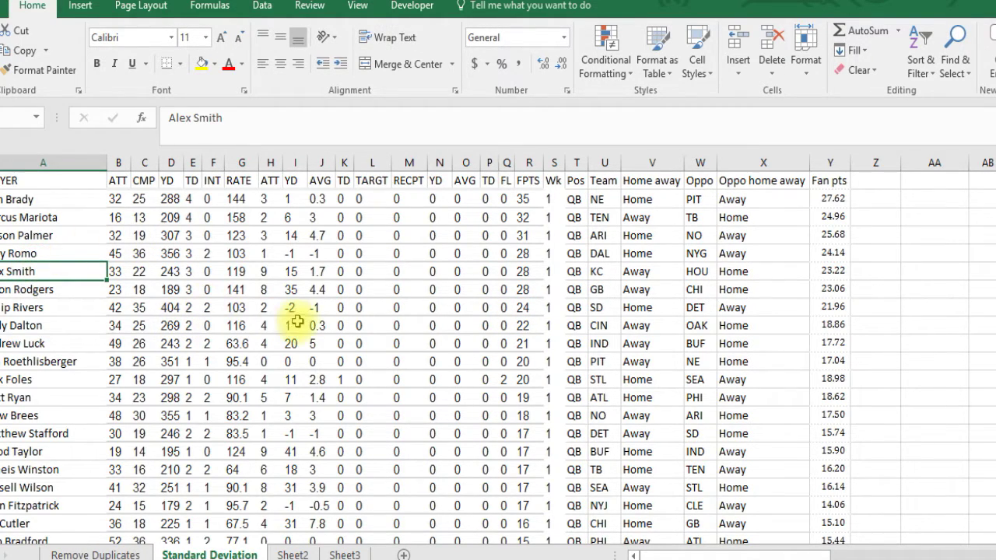
{"action": "left_click", "coordinate": [373, 294]}
{"action": "left_click", "coordinate": [303, 272]}
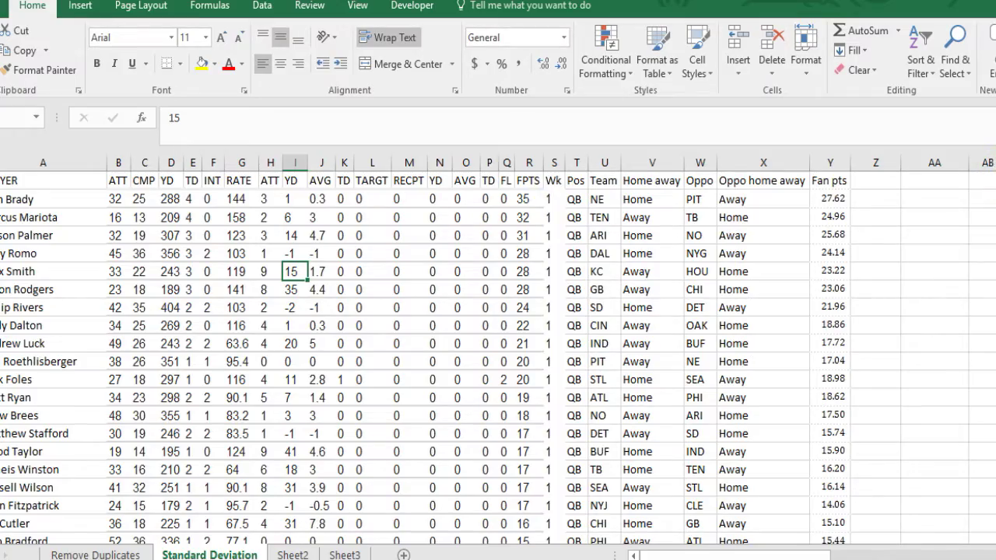
{"action": "scroll", "coordinate": [498, 354], "scroll_direction": "down", "scroll_amount": 20}
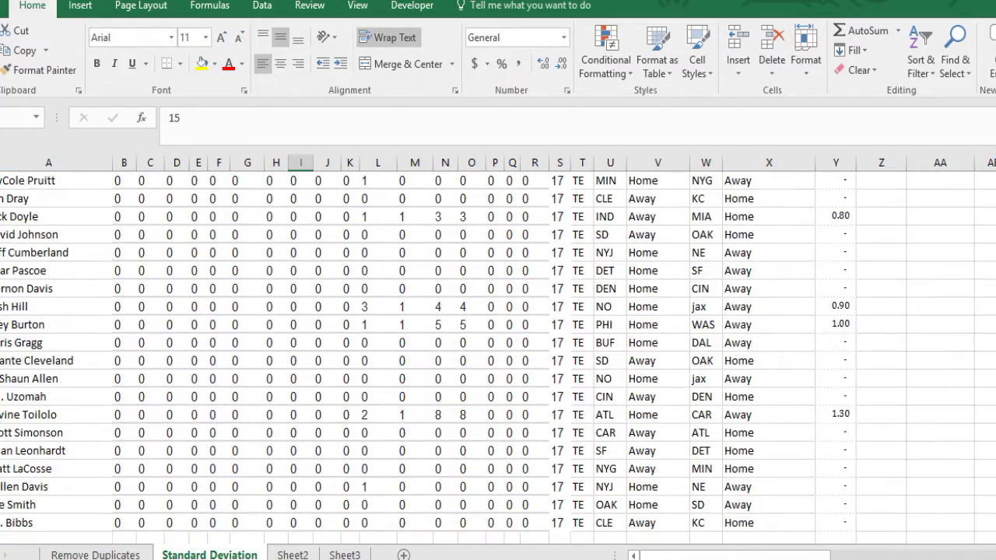
{"action": "scroll", "coordinate": [650, 234], "scroll_direction": "up", "scroll_amount": 20}
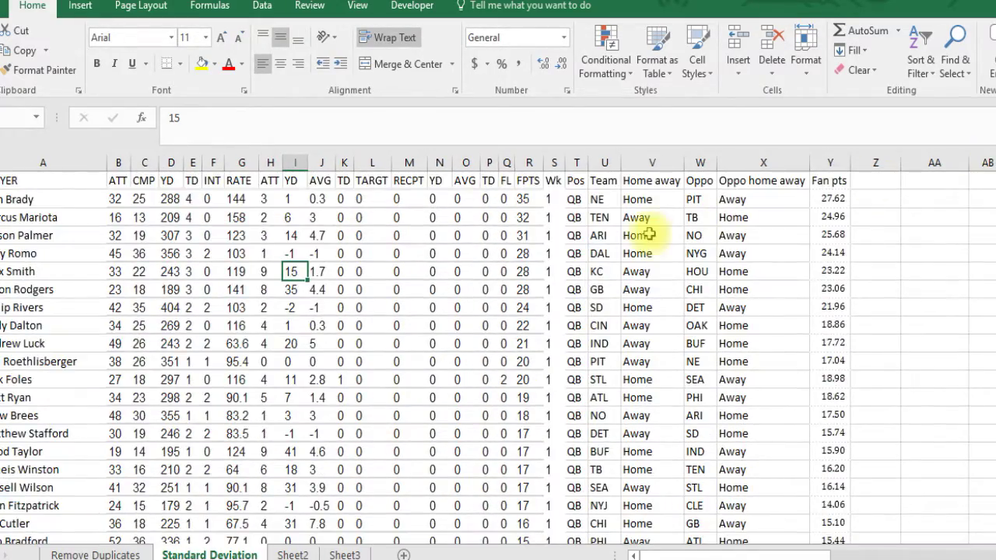
{"action": "left_click", "coordinate": [638, 217]}
{"action": "left_click", "coordinate": [638, 235]}
{"action": "left_click", "coordinate": [642, 253]}
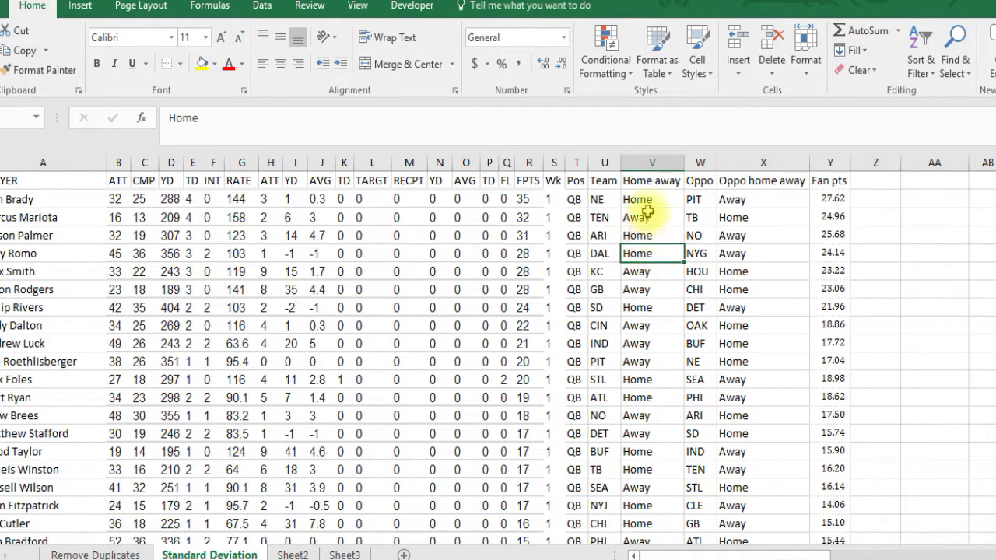
{"action": "left_click", "coordinate": [649, 217]}
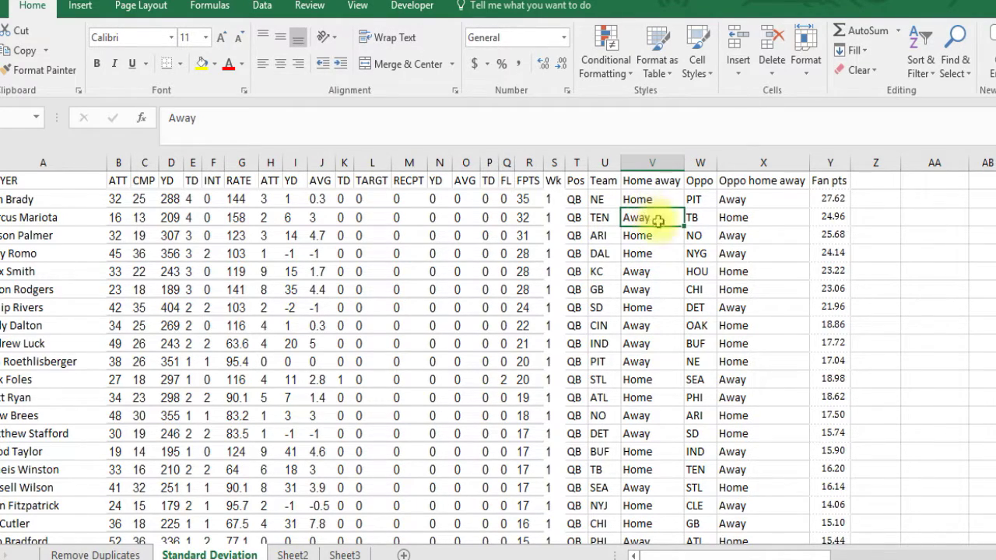
{"action": "left_click", "coordinate": [657, 181]}
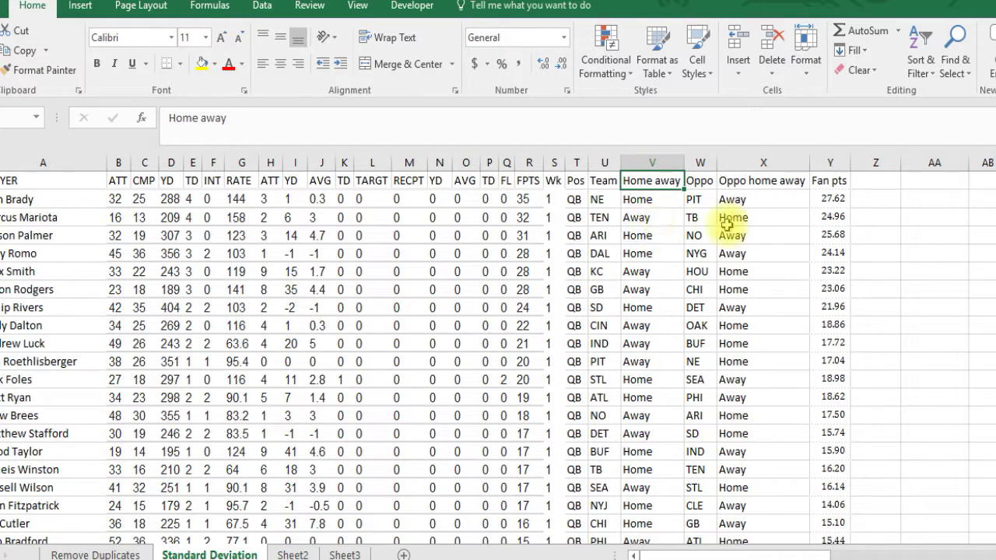
{"action": "left_click", "coordinate": [839, 217]}
- Enter the heading 'average' in Z2, the empty cell right of Fan pts
{"action": "left_click", "coordinate": [858, 185]}
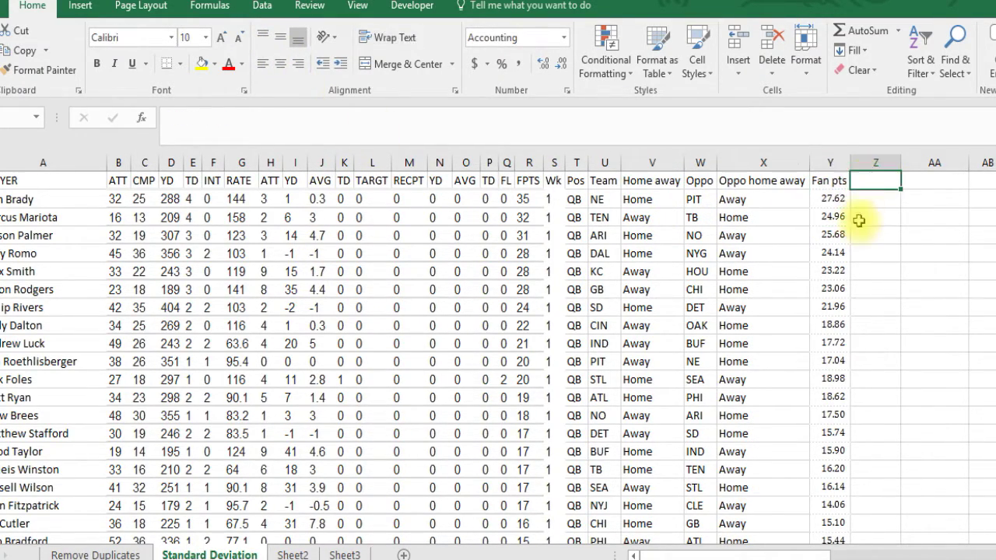
{"action": "type", "text": "average"}
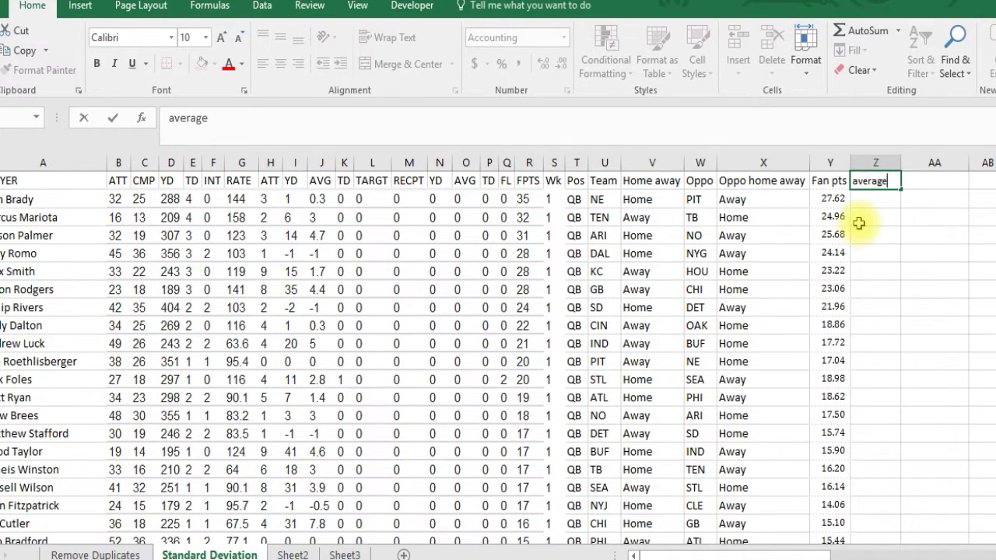
{"action": "key", "text": "Return"}
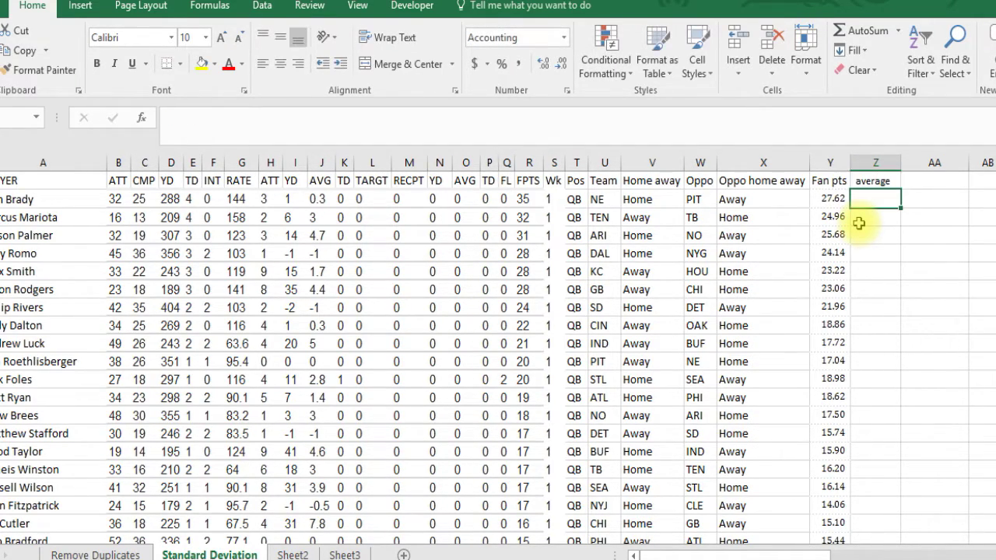
{"action": "left_click", "coordinate": [827, 180]}
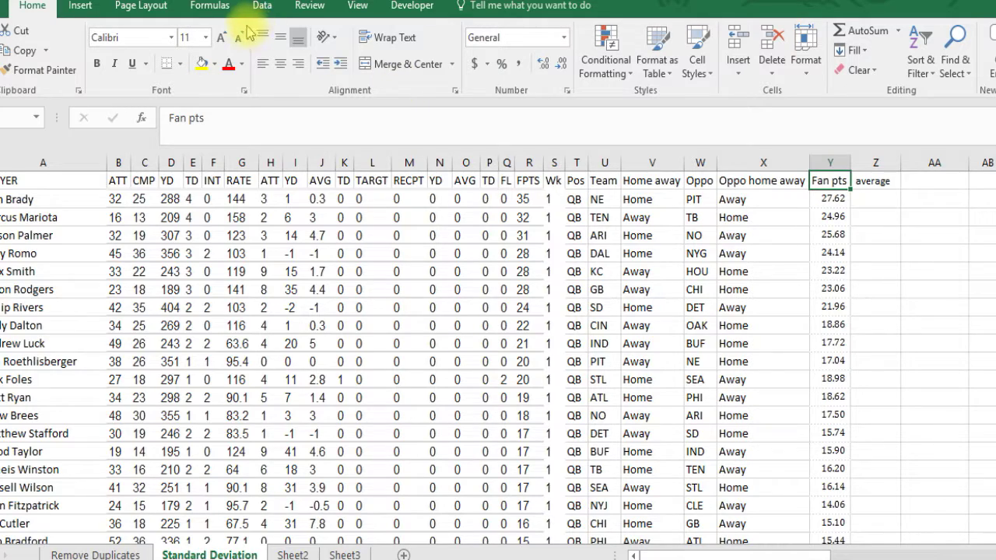
{"action": "left_click", "coordinate": [263, 10]}
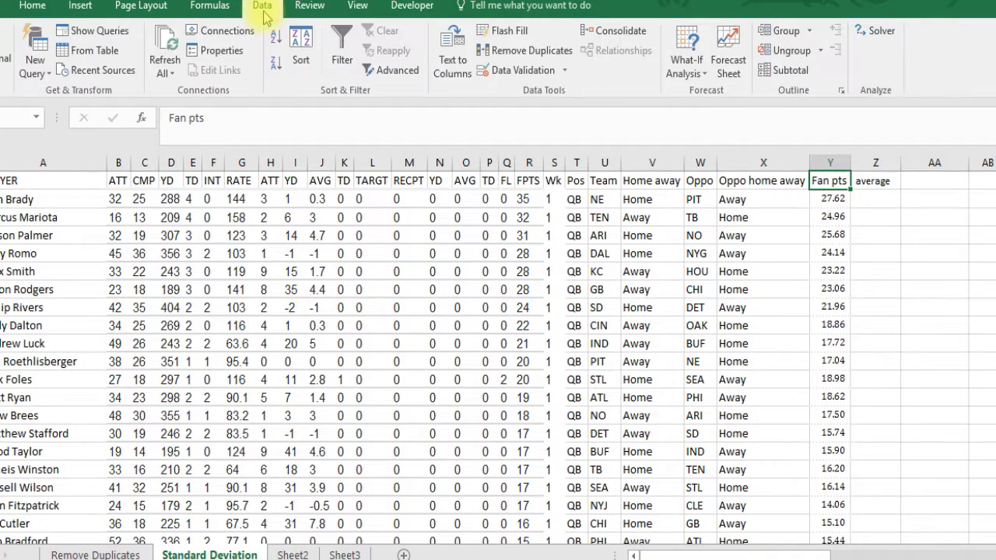
- Turn on filters and filter the Fan pts column to show only '-' rows
{"action": "left_click", "coordinate": [342, 48]}
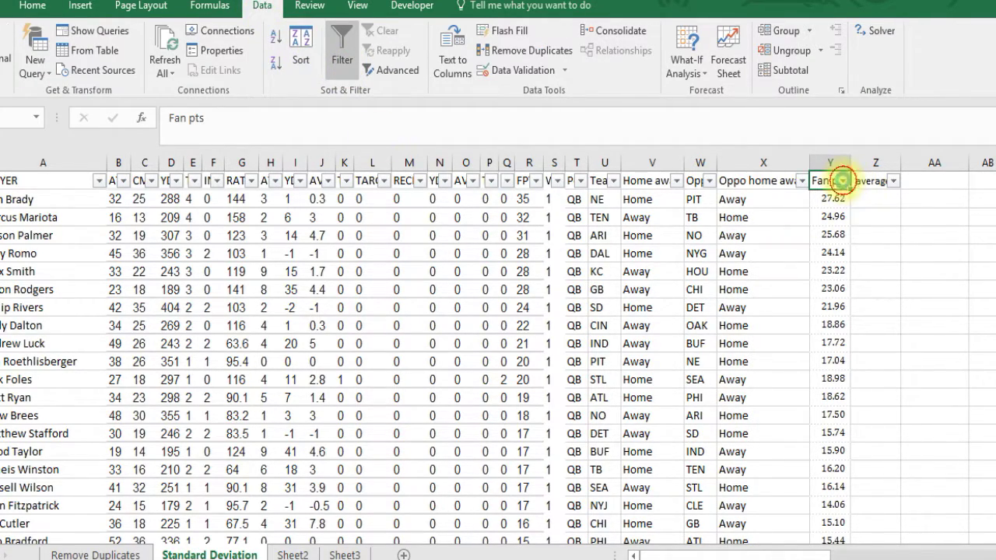
{"action": "left_click", "coordinate": [842, 180]}
{"action": "left_click", "coordinate": [684, 347]}
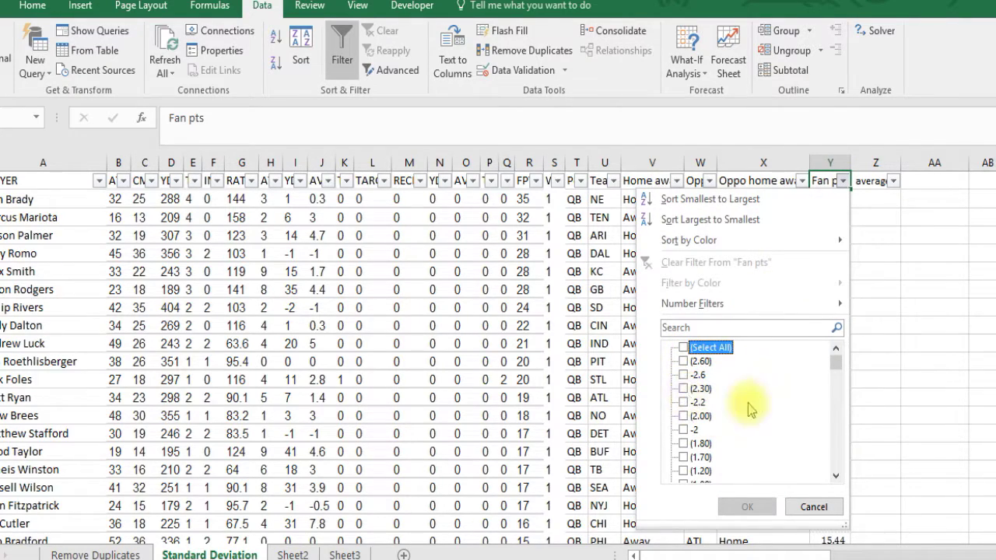
{"action": "left_click", "coordinate": [838, 426]}
{"action": "left_click", "coordinate": [838, 430]}
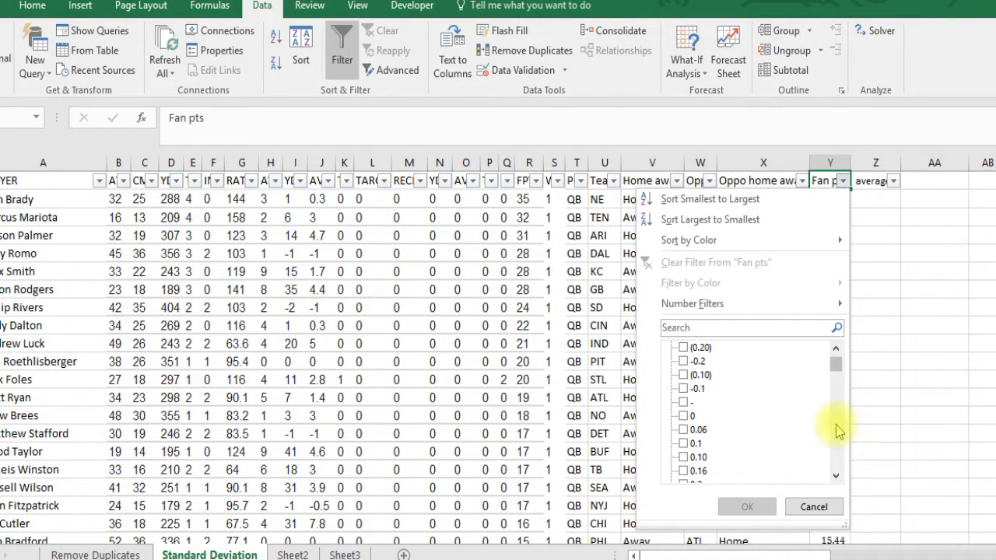
{"action": "left_click", "coordinate": [684, 402]}
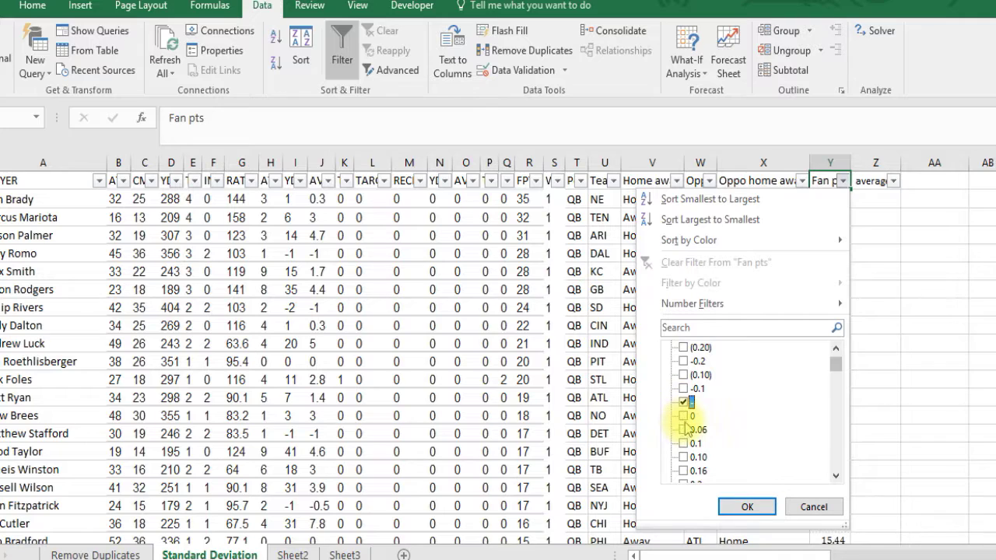
{"action": "left_click", "coordinate": [739, 507]}
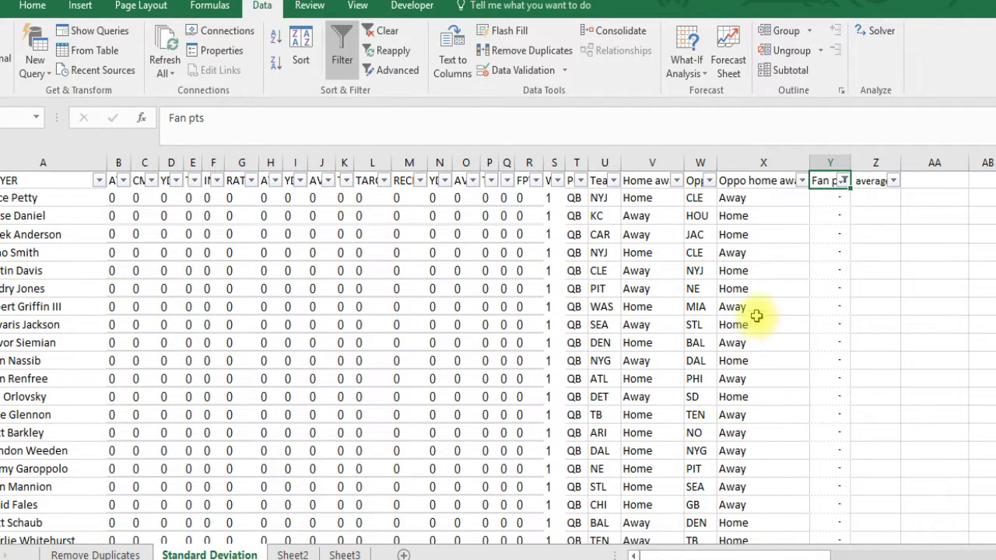
- Delete all the visible dash rows, then turn the filter off
{"action": "left_click", "coordinate": [705, 305]}
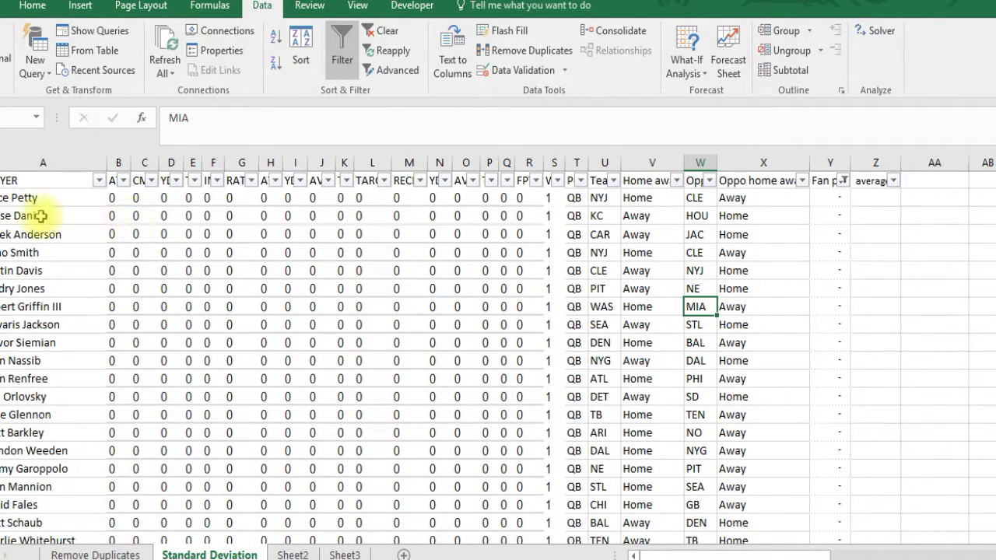
{"action": "left_click_drag", "start_coordinate": [2, 198], "coordinate": [2, 325]}
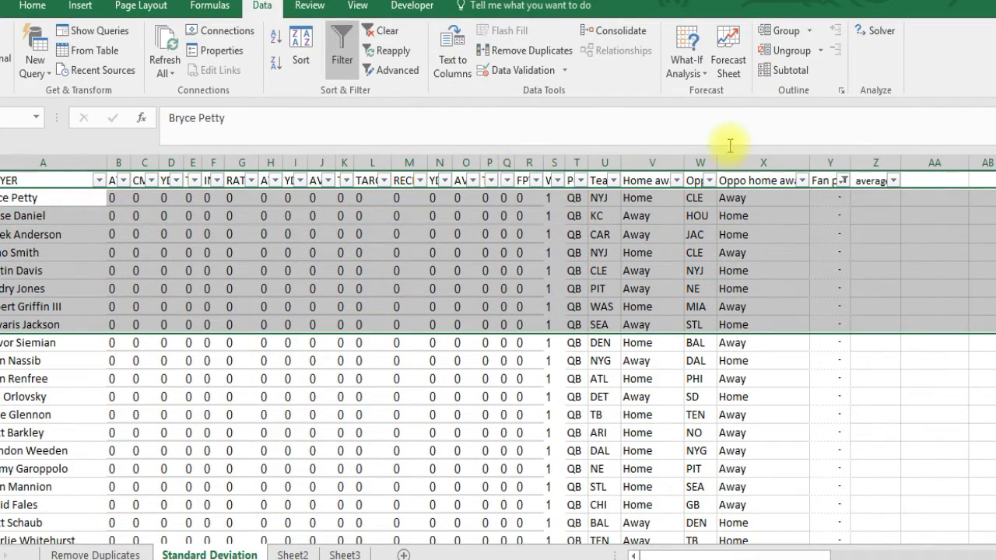
{"action": "scroll", "coordinate": [498, 350], "scroll_direction": "down", "scroll_amount": 5}
{"action": "scroll", "coordinate": [755, 519], "scroll_direction": "down", "scroll_amount": 20}
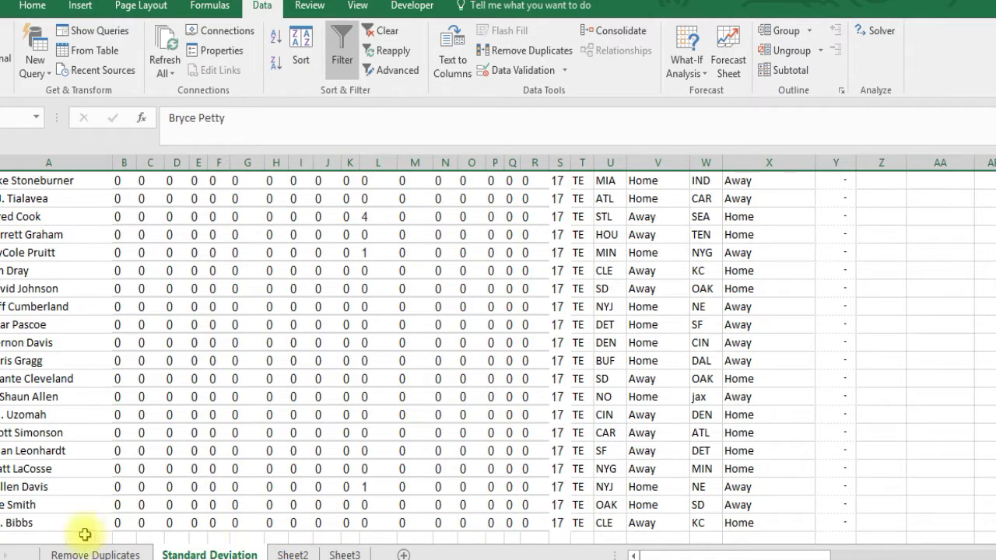
{"action": "key", "text": "ctrl+shift+Down"}
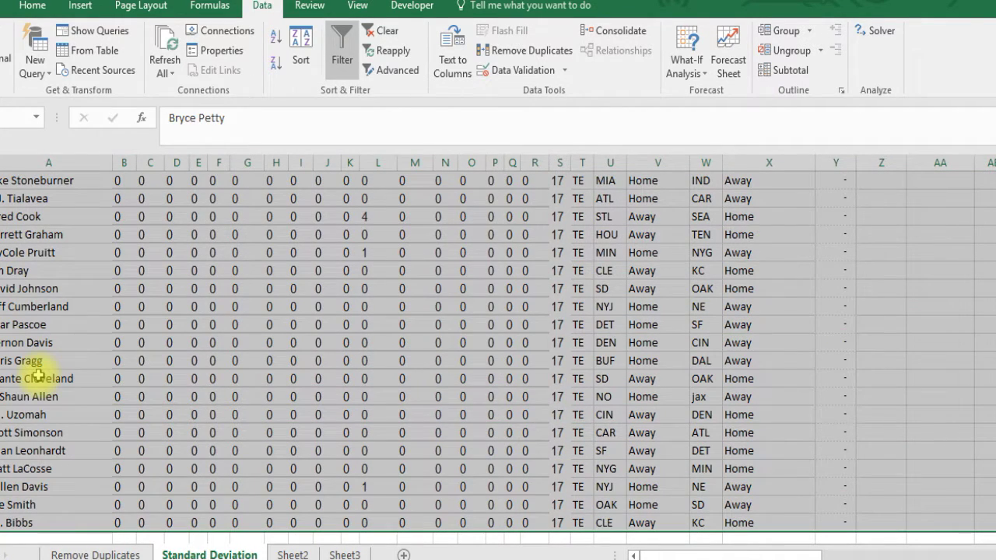
{"action": "right_click", "coordinate": [37, 379]}
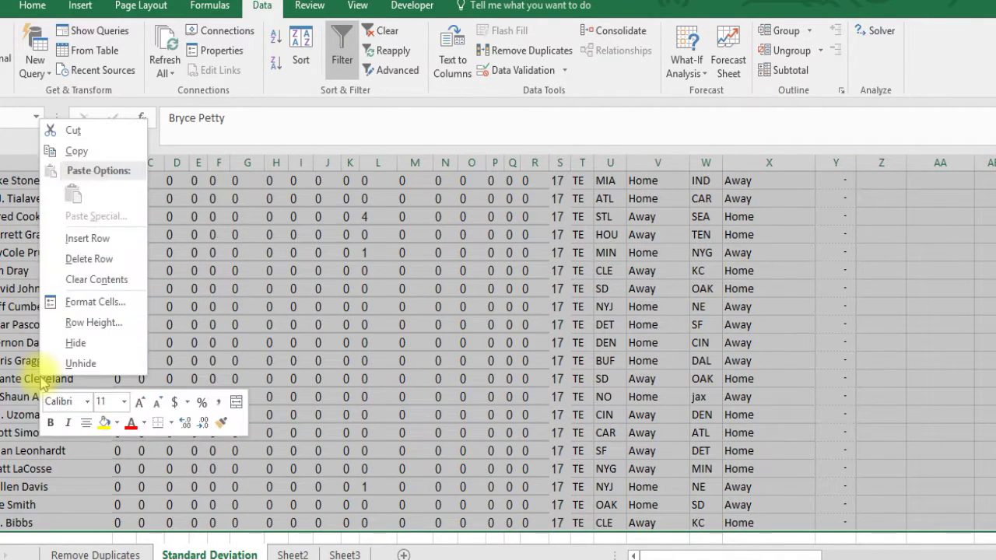
{"action": "left_click", "coordinate": [86, 265]}
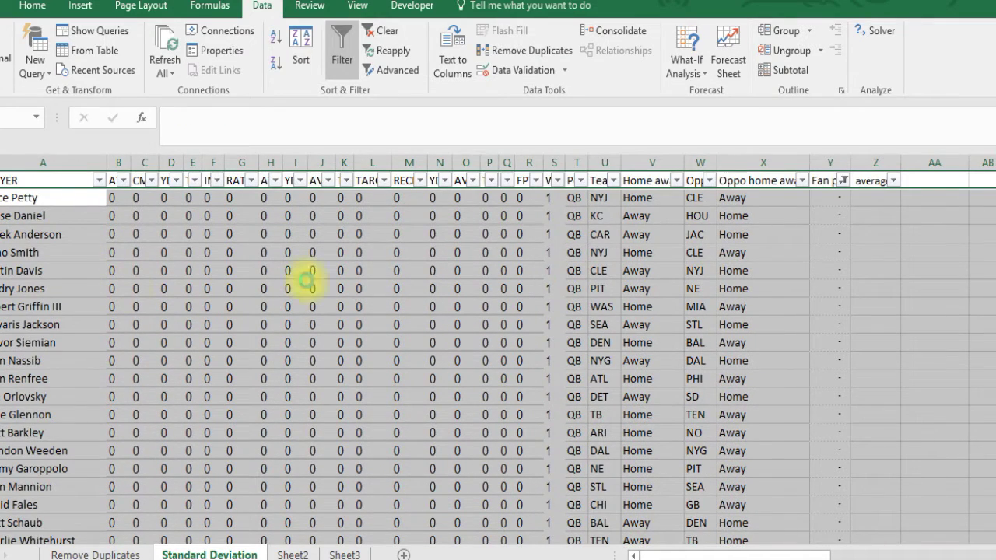
{"action": "left_click", "coordinate": [435, 252]}
{"action": "left_click", "coordinate": [333, 78]}
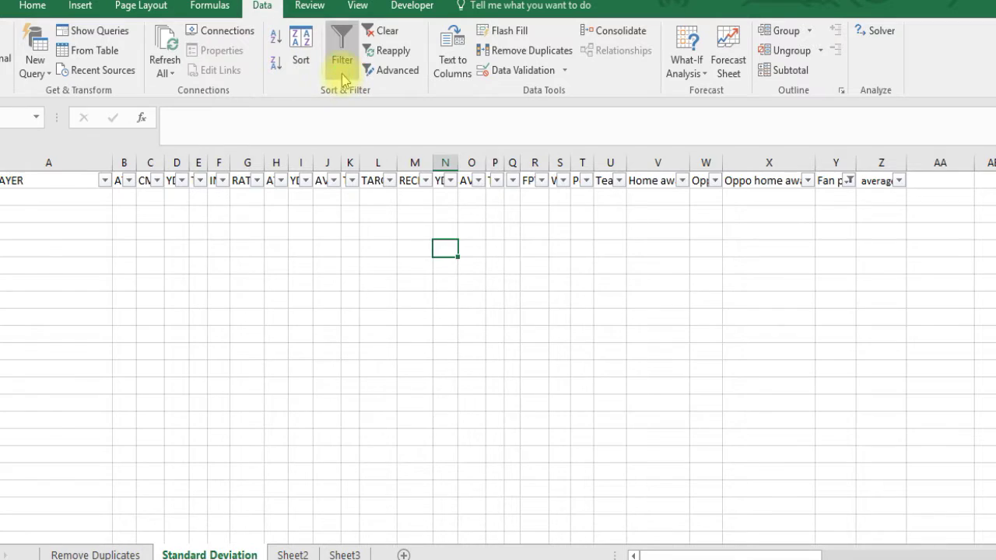
- Check FPTS and Fan pts values in the remaining data
{"action": "left_click", "coordinate": [528, 254]}
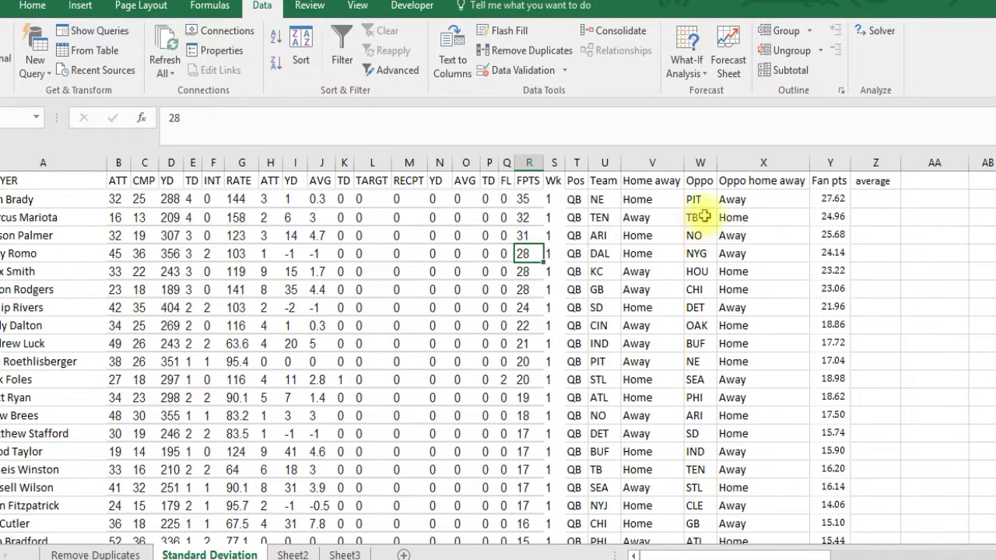
{"action": "left_click", "coordinate": [829, 253]}
{"action": "left_click", "coordinate": [830, 306]}
{"action": "left_click", "coordinate": [826, 234]}
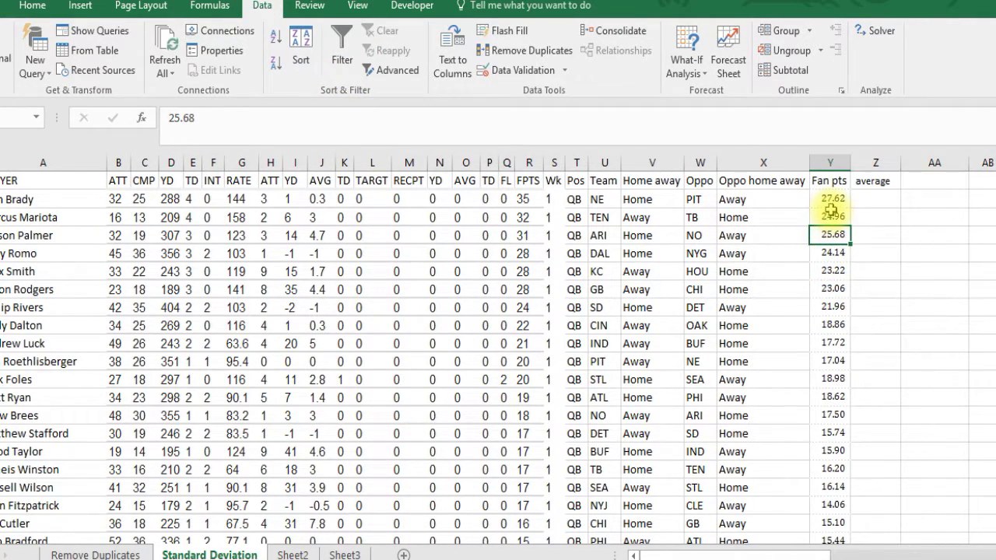
{"action": "left_click", "coordinate": [831, 200]}
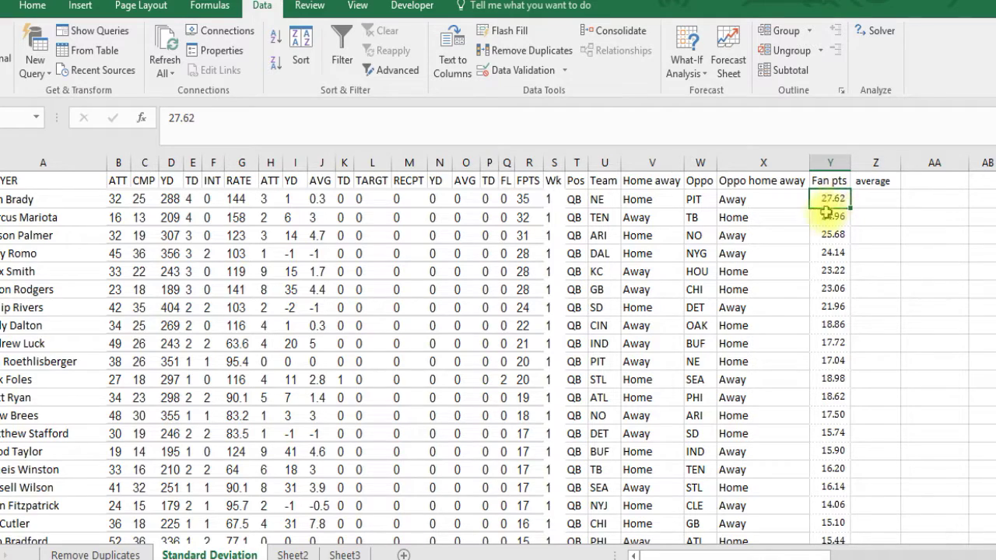
- Enter =AVERAGEIF(A:A,A2,Y:Y) in Z2 under the average heading
{"action": "left_click", "coordinate": [871, 199]}
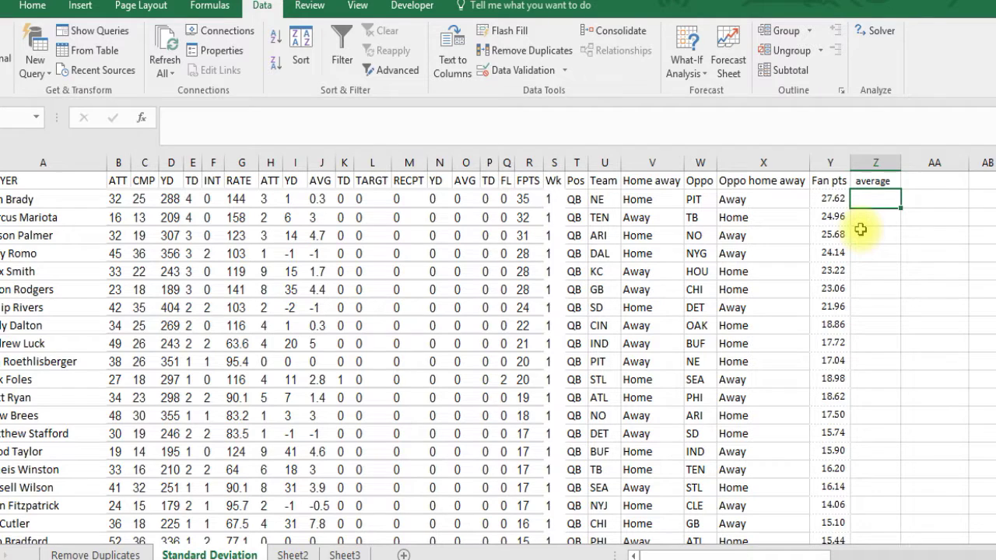
{"action": "type", "text": "=average"}
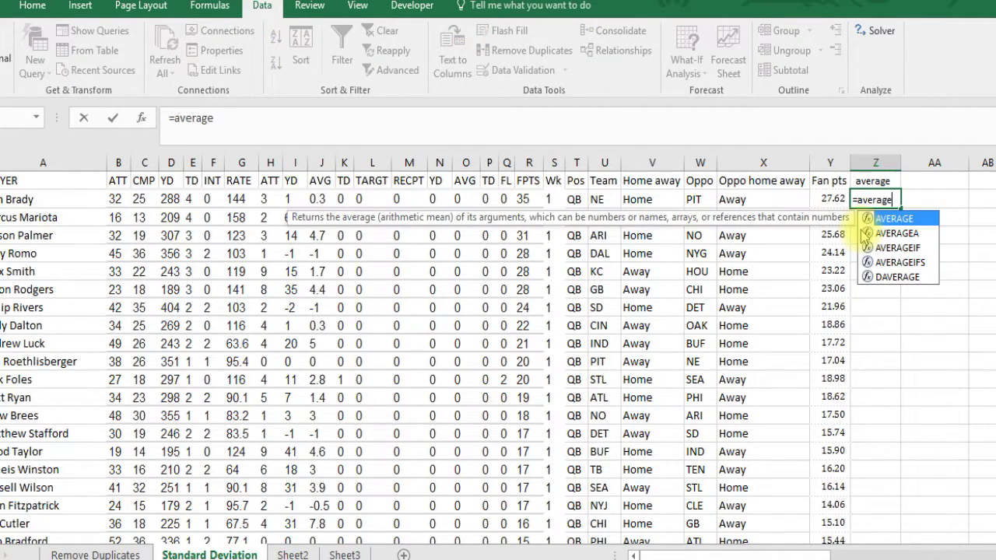
{"action": "type", "text": "if"}
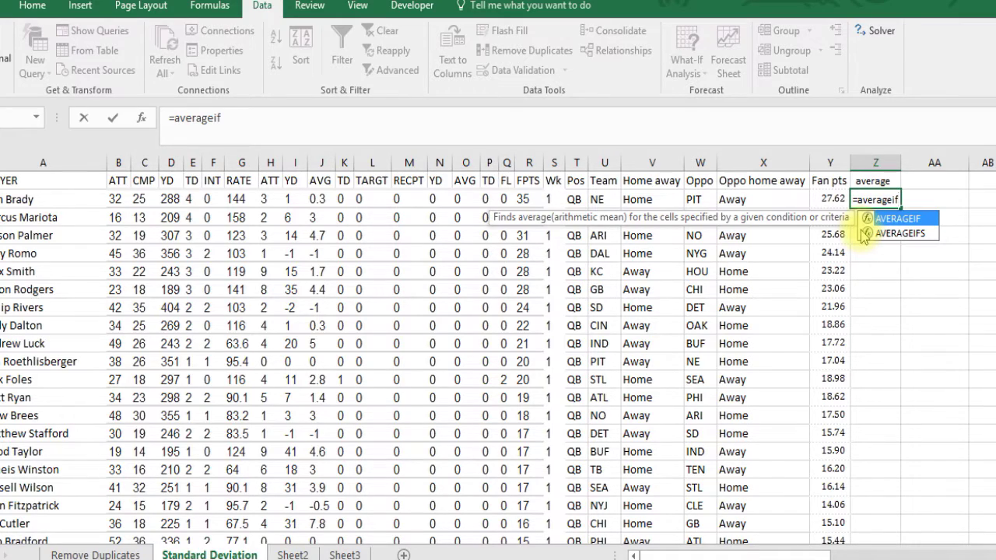
{"action": "type", "text": "("}
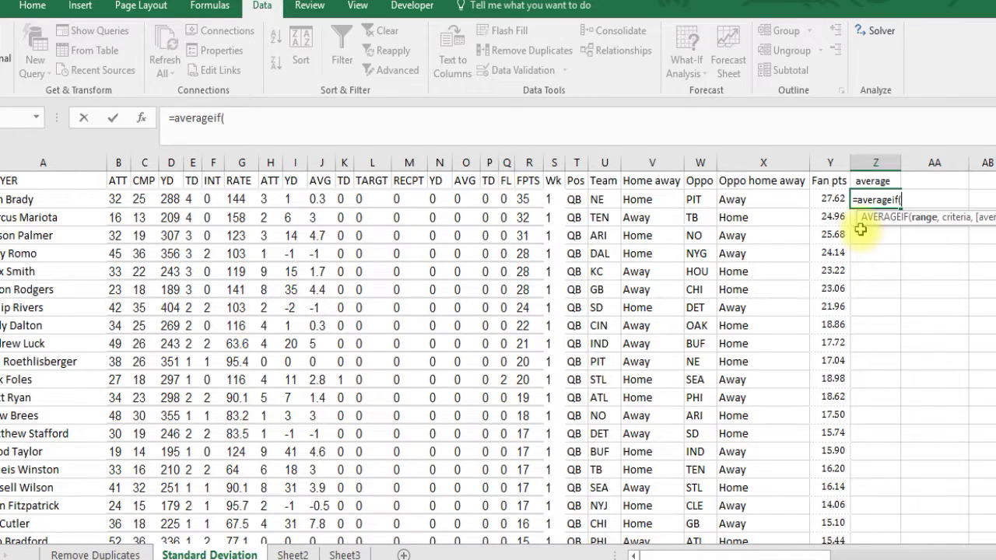
{"action": "left_click", "coordinate": [27, 162]}
{"action": "type", "text": ","}
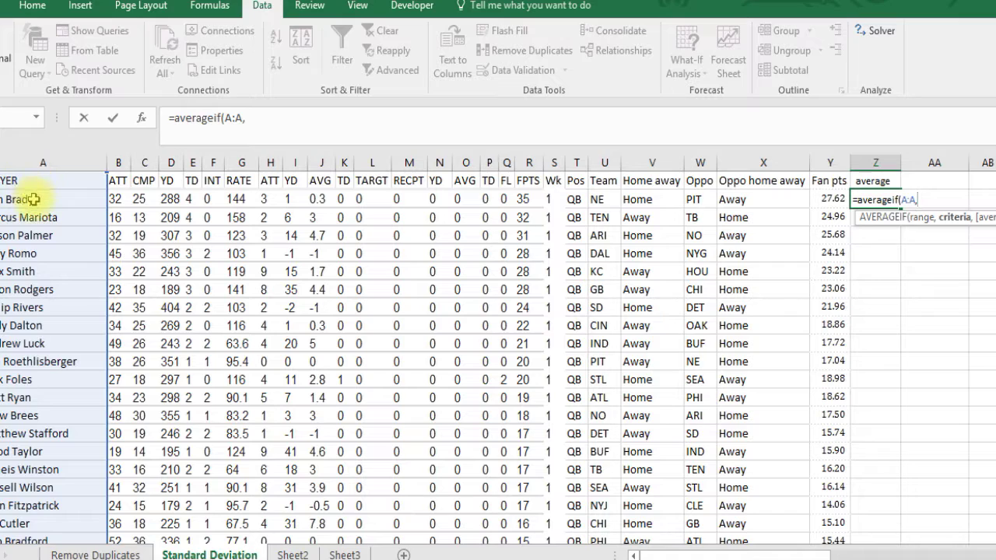
{"action": "left_click", "coordinate": [34, 199]}
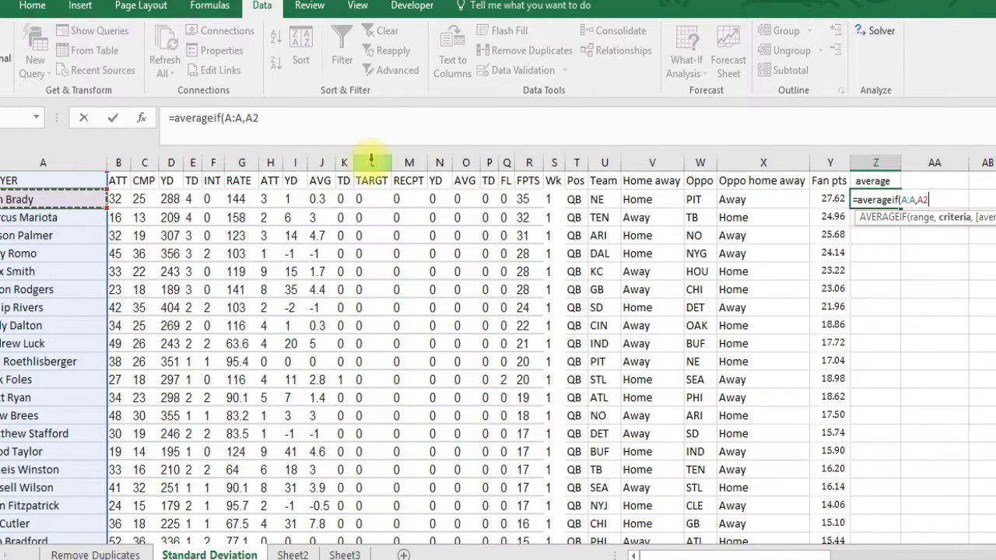
{"action": "type", "text": ","}
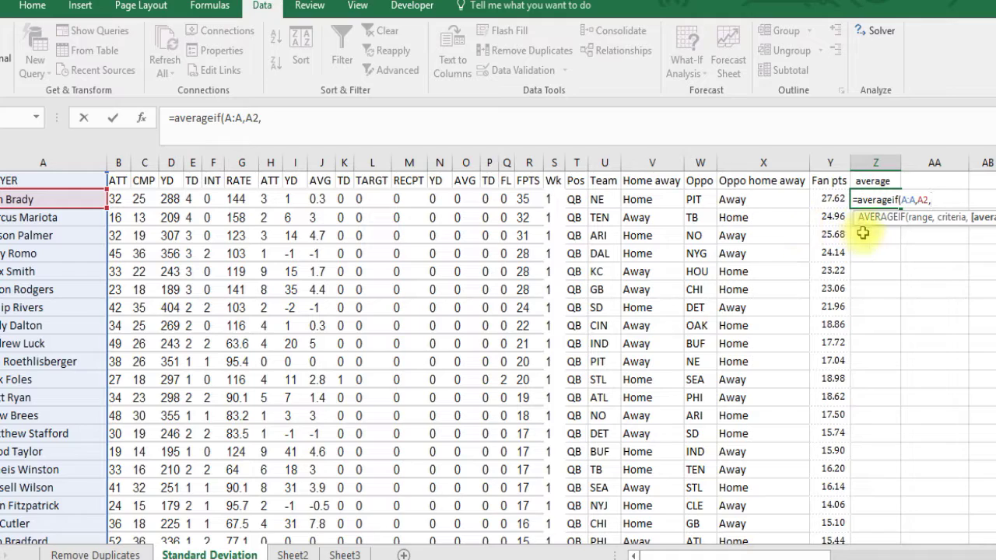
{"action": "left_click", "coordinate": [830, 163]}
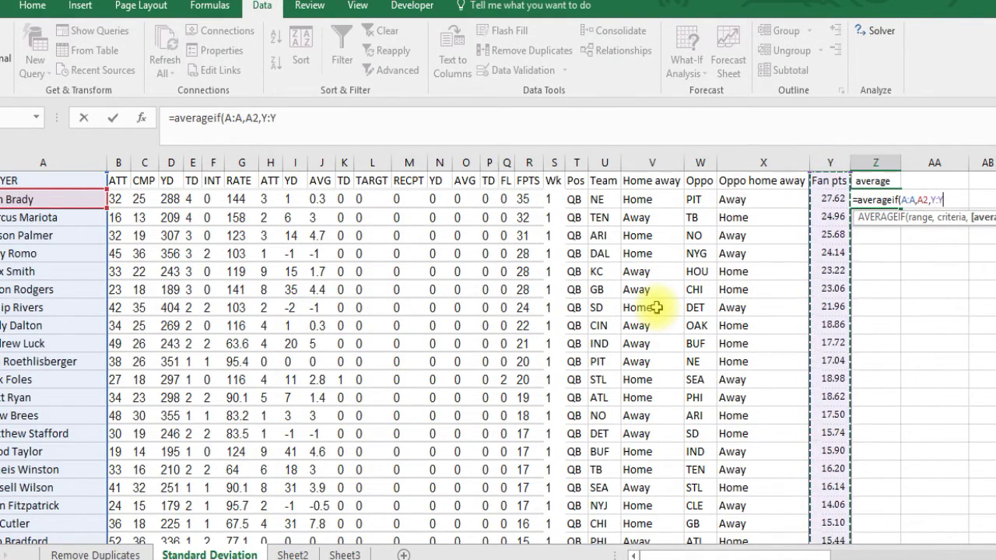
{"action": "type", "text": ")"}
{"action": "key", "text": "Return"}
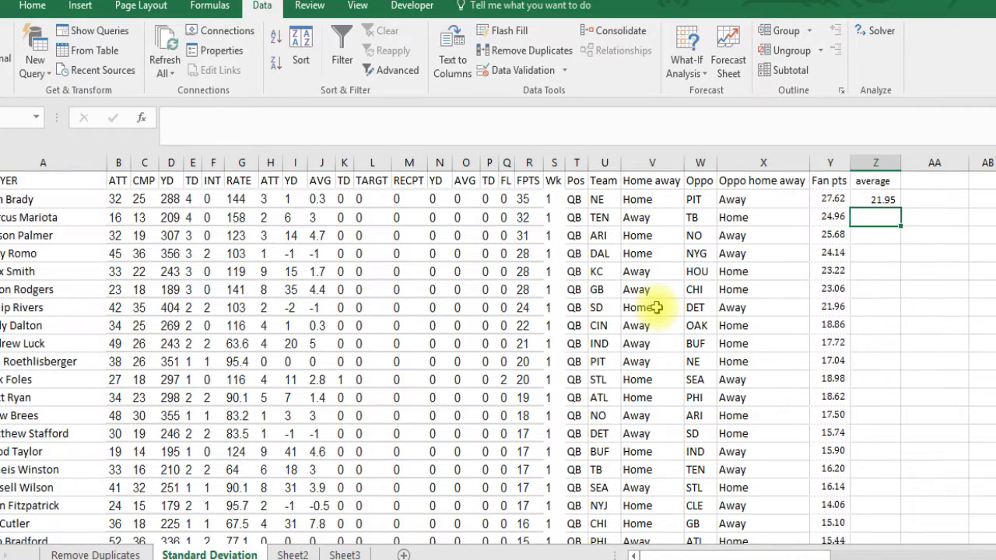
- Fill the AVERAGEIF formula down to row 19 and spot-check the results
{"action": "left_click", "coordinate": [882, 197]}
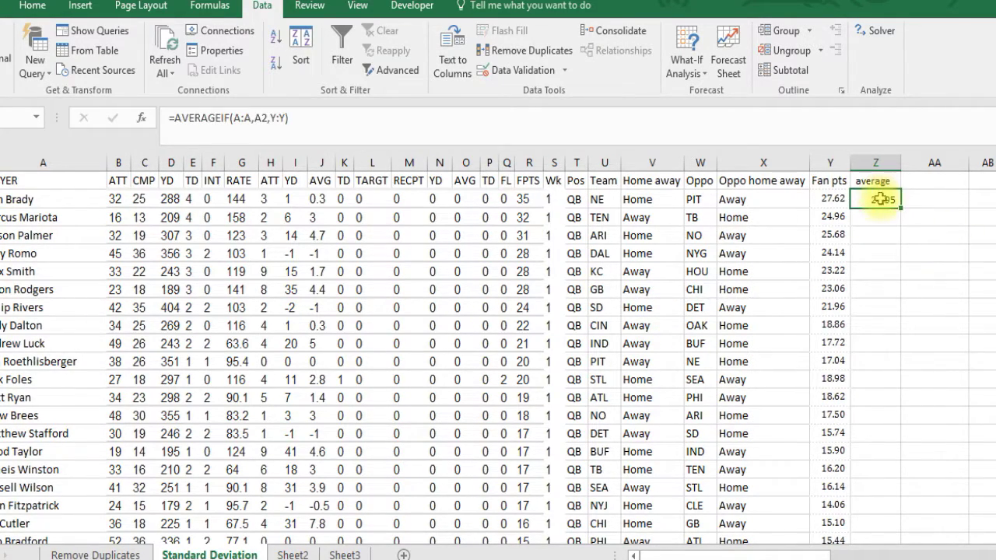
{"action": "left_click_drag", "start_coordinate": [901, 210], "coordinate": [895, 508]}
{"action": "left_click", "coordinate": [885, 303]}
{"action": "left_click", "coordinate": [883, 346]}
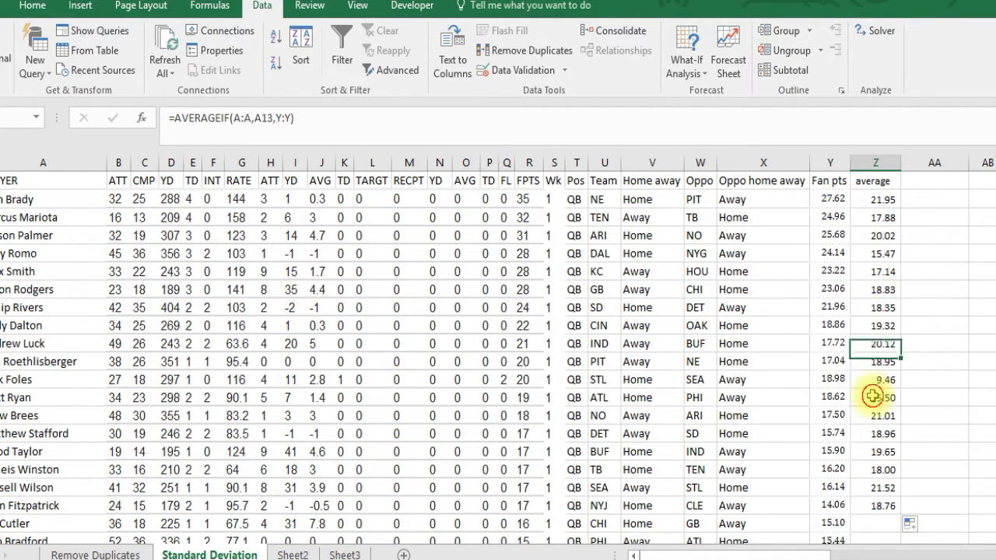
{"action": "left_click", "coordinate": [884, 290]}
- Add a 'Deviation' heading in AA1 and the formula =Y2-Z2 in AA2
{"action": "left_click", "coordinate": [924, 182]}
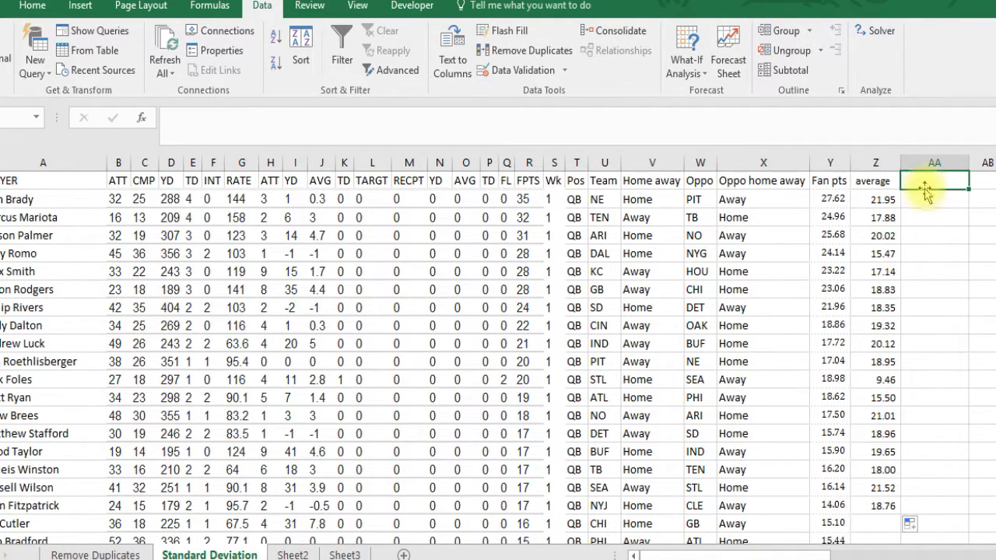
{"action": "type", "text": "Deviation"}
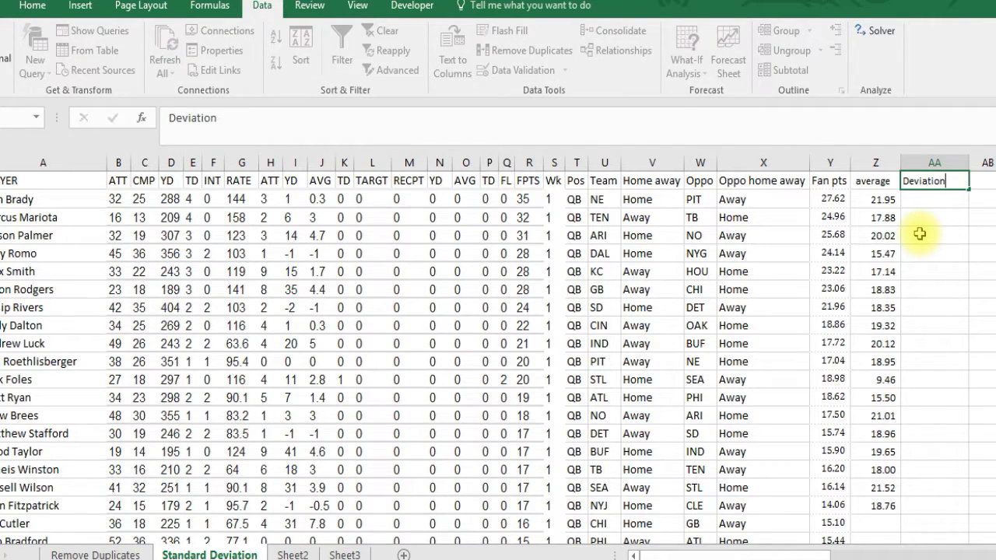
{"action": "key", "text": "Return"}
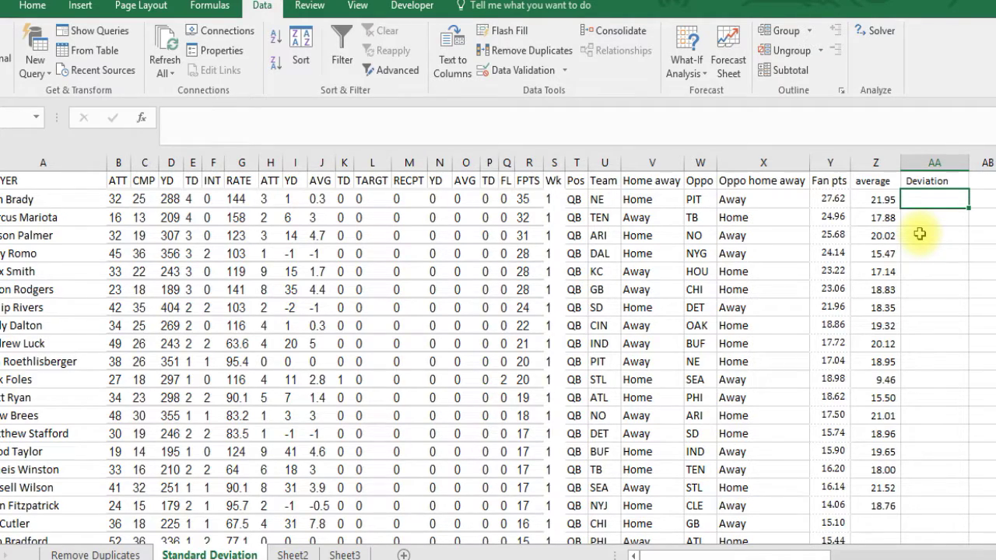
{"action": "type", "text": "="}
{"action": "key", "text": "Left"}
{"action": "key", "text": "Left"}
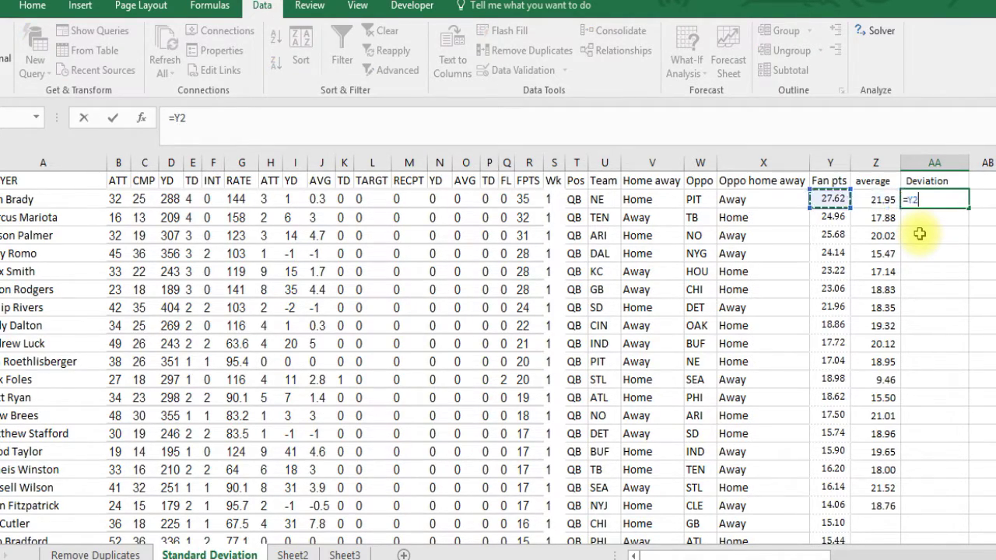
{"action": "type", "text": "-"}
{"action": "key", "text": "Left"}
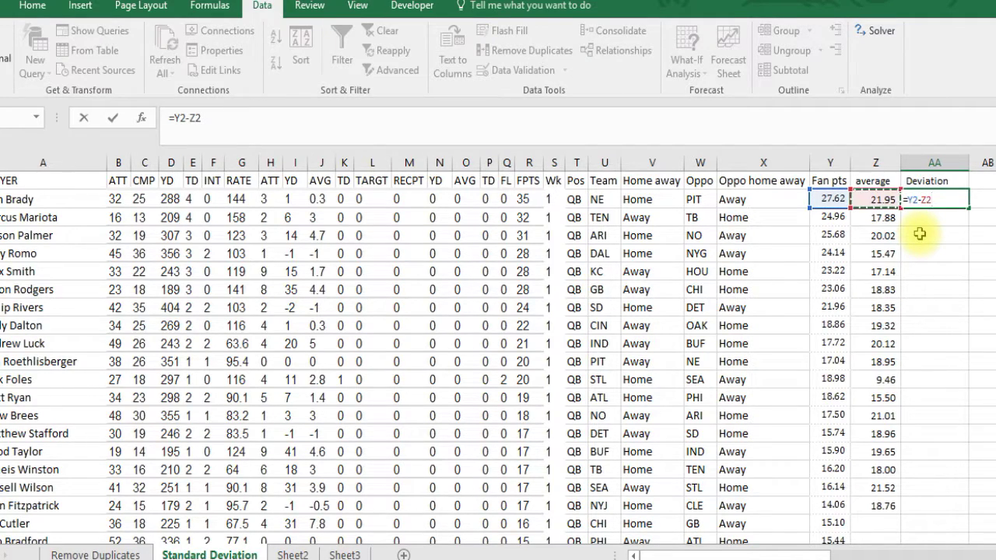
{"action": "key", "text": "Return"}
- Fill the =Y2-Z2 deviation formula down through row 19 and review the copies
{"action": "left_click", "coordinate": [955, 200]}
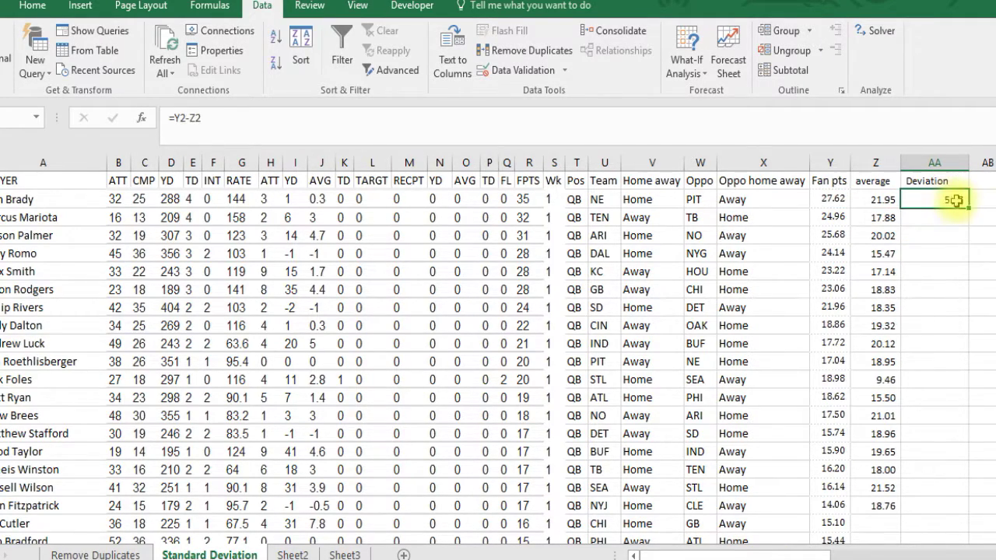
{"action": "left_click_drag", "start_coordinate": [968, 209], "coordinate": [967, 515]}
{"action": "left_click", "coordinate": [934, 219]}
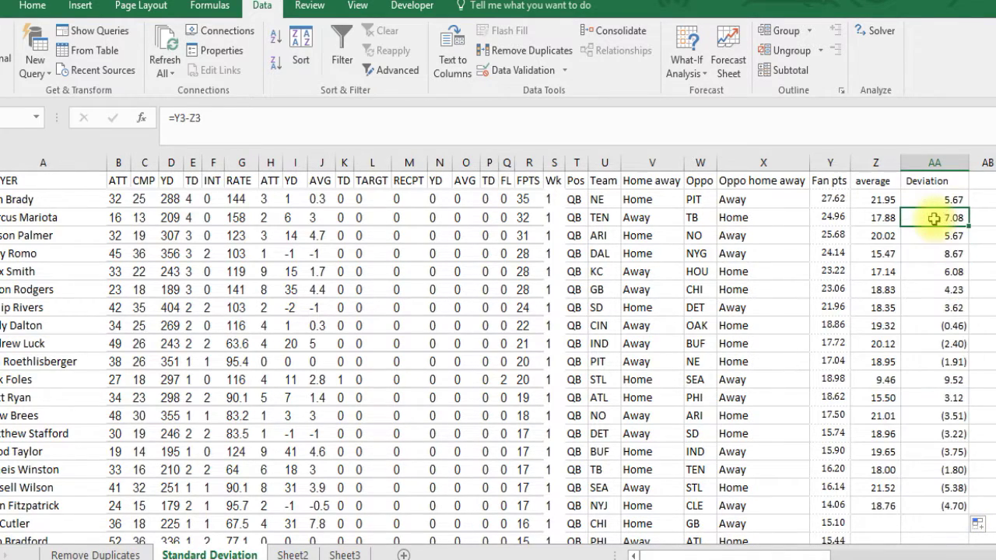
{"action": "left_click", "coordinate": [940, 329]}
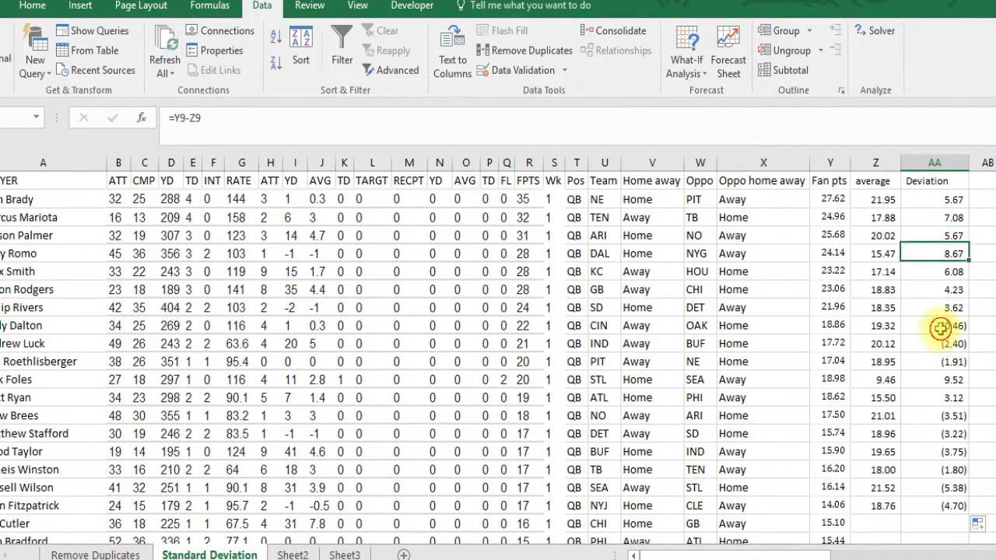
{"action": "left_click", "coordinate": [940, 343]}
{"action": "left_click", "coordinate": [940, 361]}
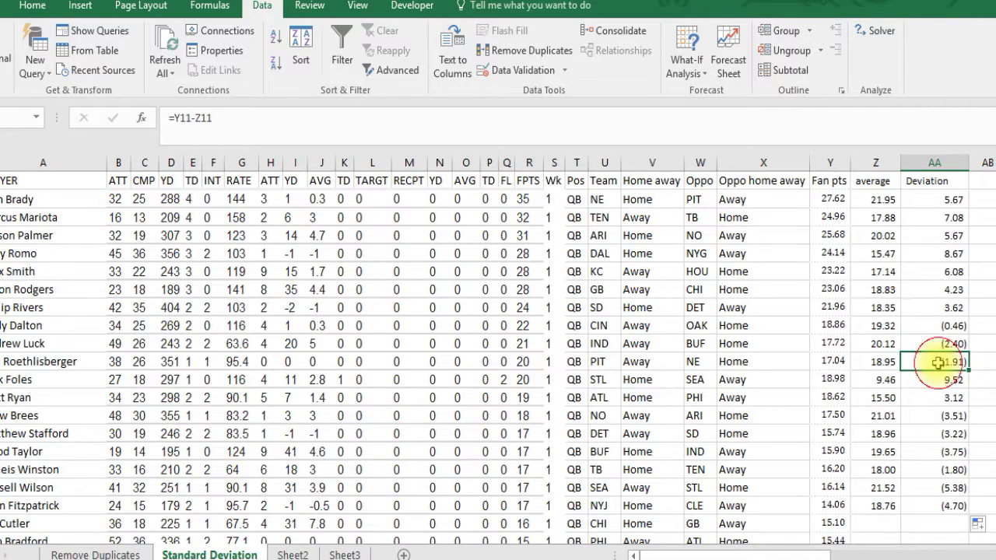
{"action": "left_click", "coordinate": [934, 204]}
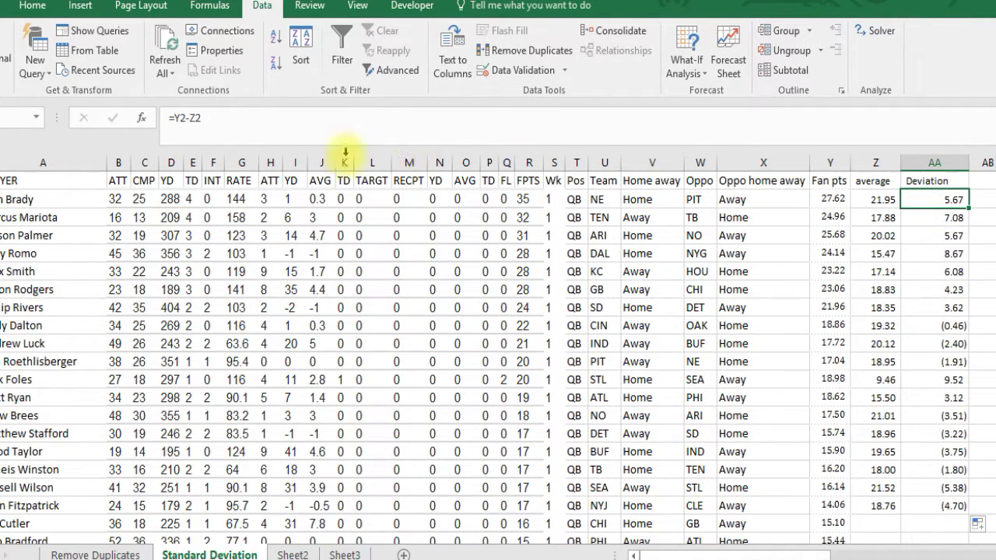
{"action": "left_click", "coordinate": [178, 118]}
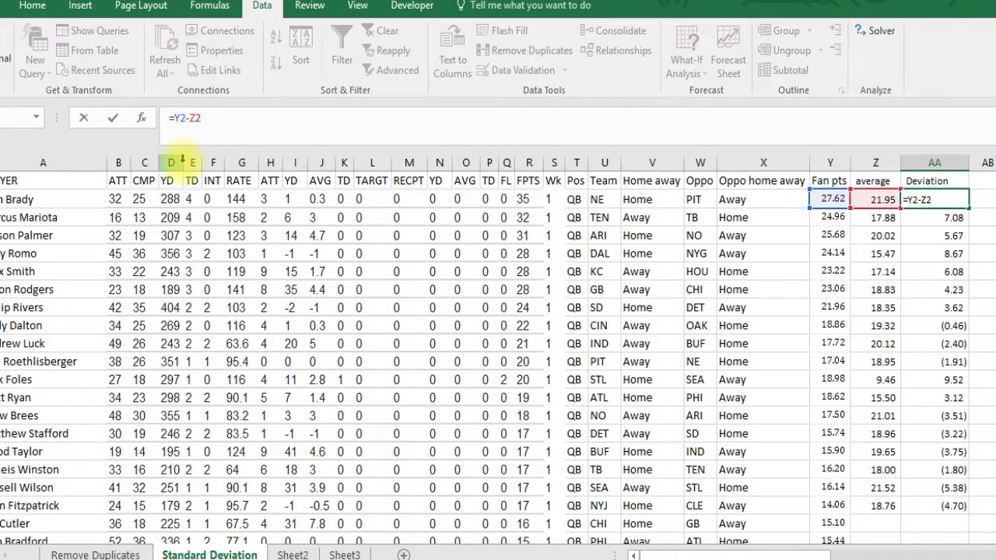
- Change the deviation formula to =ABS(Y2-Z2) and fill it down through row 19
{"action": "type", "text": "abs"}
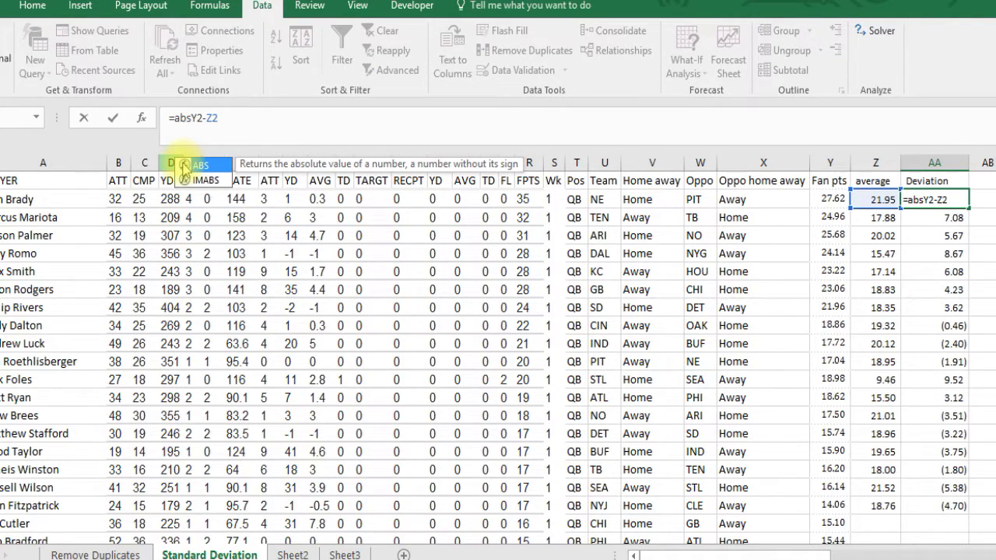
{"action": "type", "text": "("}
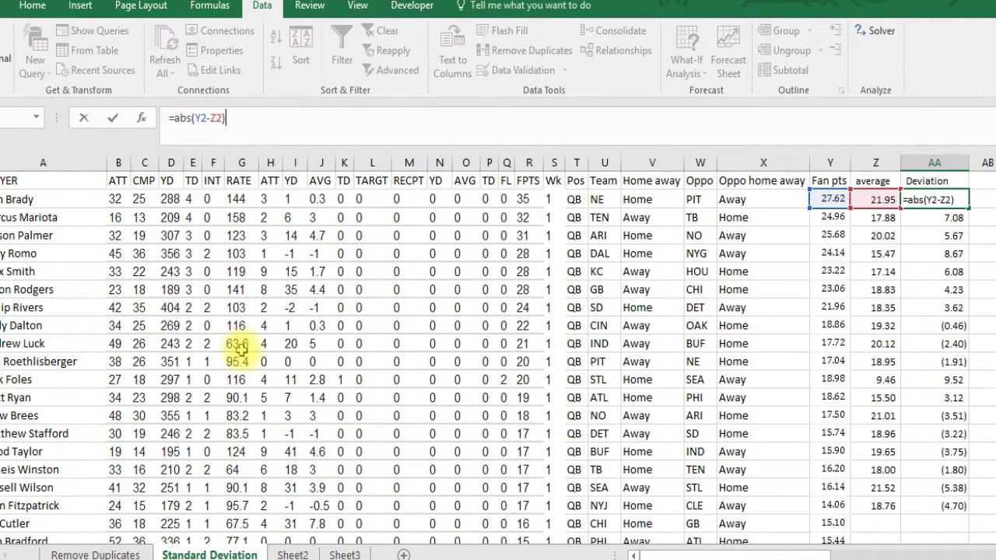
{"action": "key", "text": "Return"}
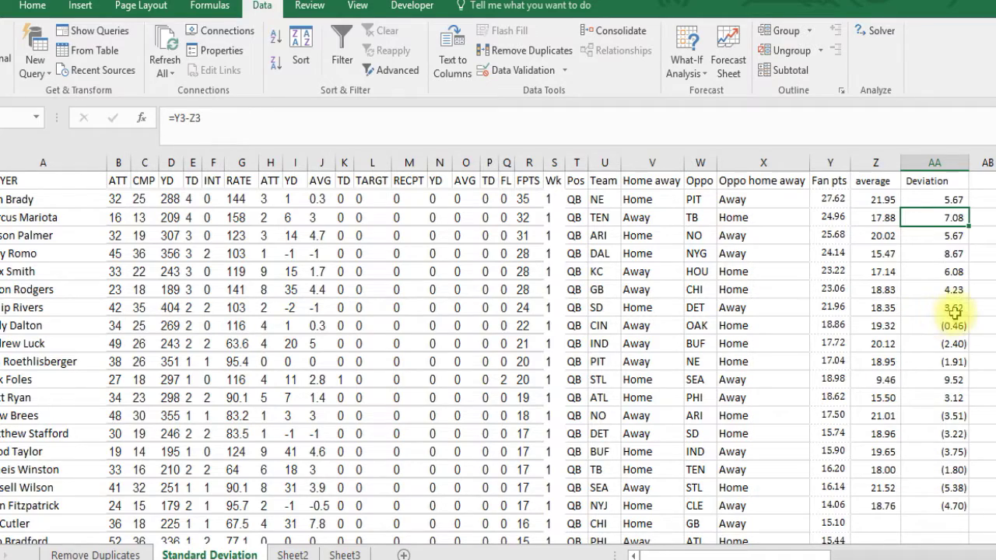
{"action": "left_click", "coordinate": [949, 200]}
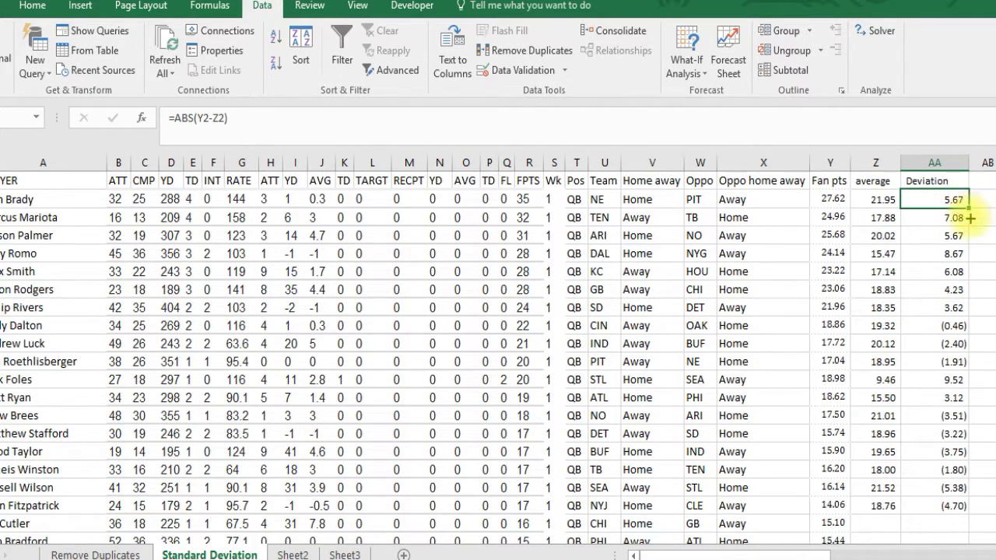
{"action": "left_click_drag", "start_coordinate": [971, 218], "coordinate": [963, 508]}
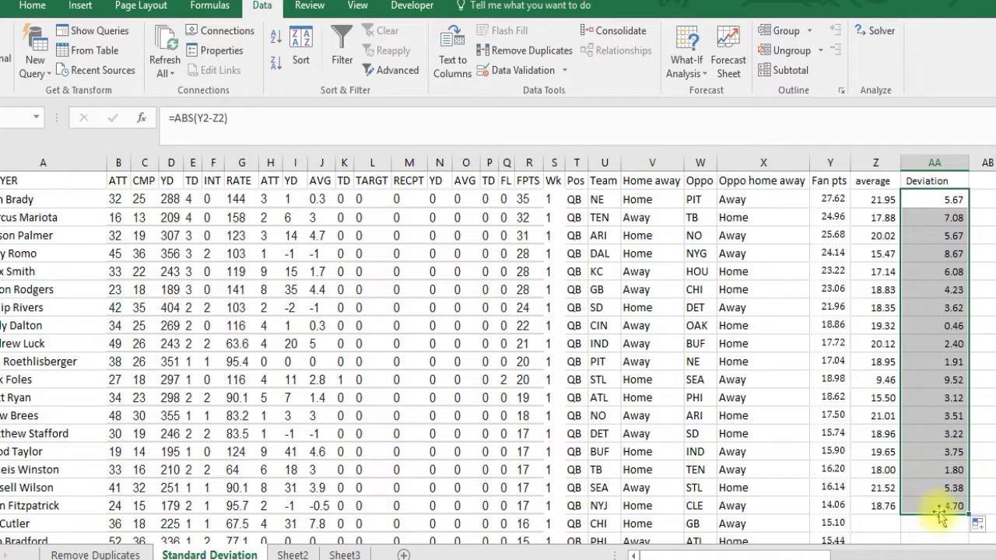
- Check deviations against Fan pts and average, then select row 19's average and Deviation cells
{"action": "left_click", "coordinate": [948, 361]}
{"action": "left_click", "coordinate": [945, 418]}
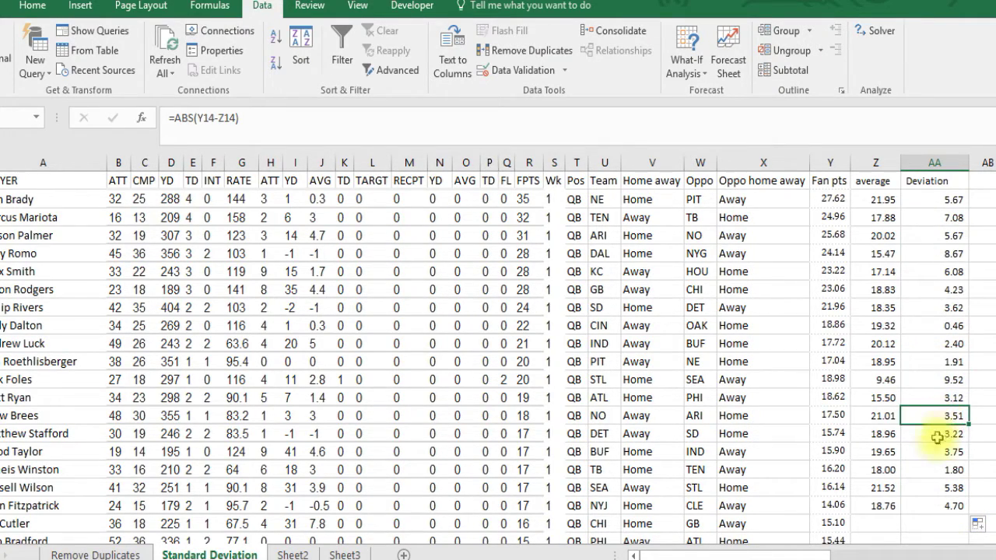
{"action": "left_click", "coordinate": [830, 506]}
{"action": "left_click", "coordinate": [877, 506]}
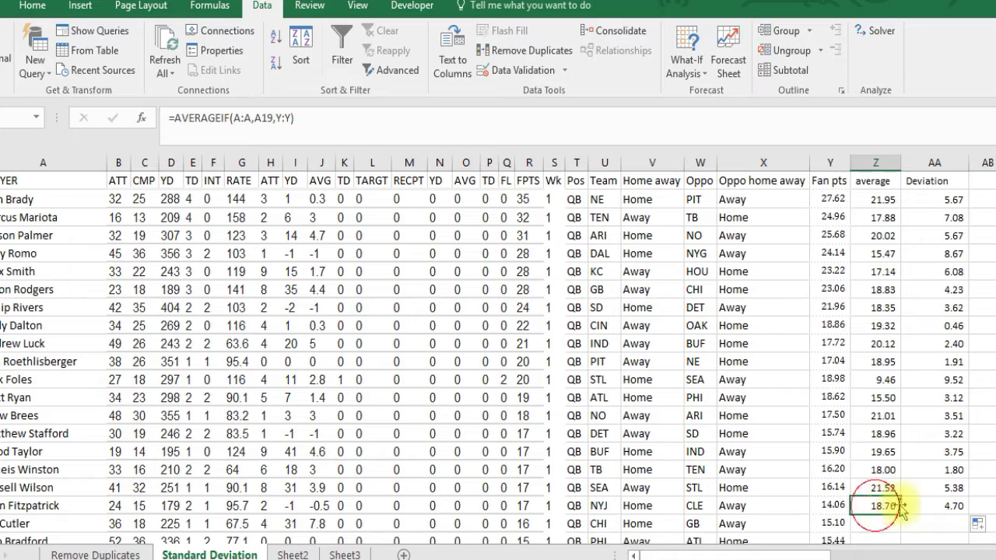
{"action": "left_click", "coordinate": [943, 505]}
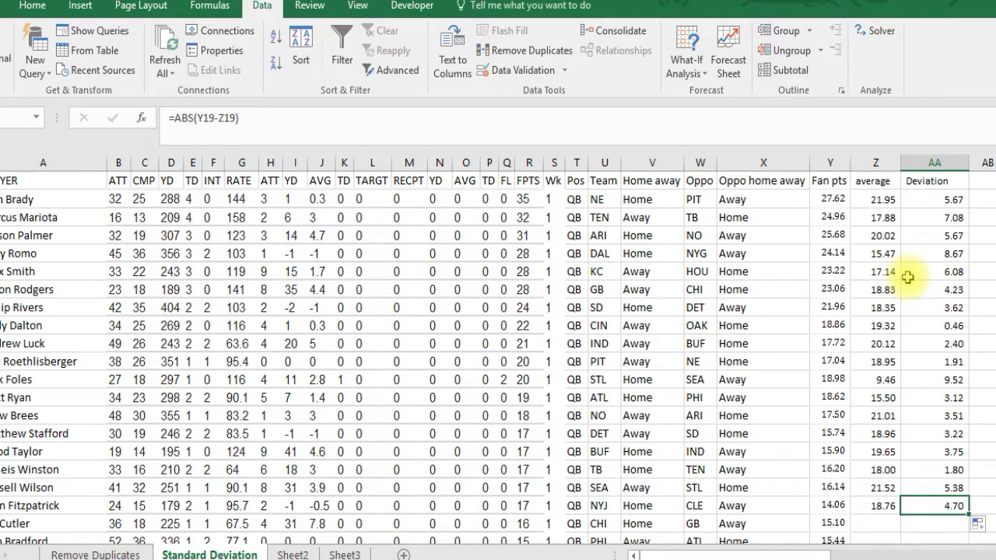
{"action": "left_click", "coordinate": [943, 220]}
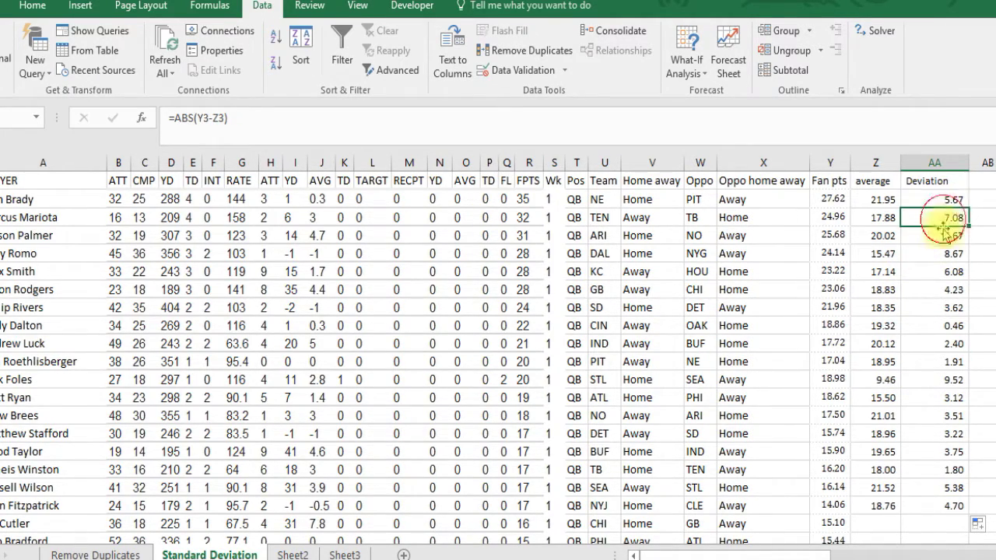
{"action": "left_click", "coordinate": [945, 199]}
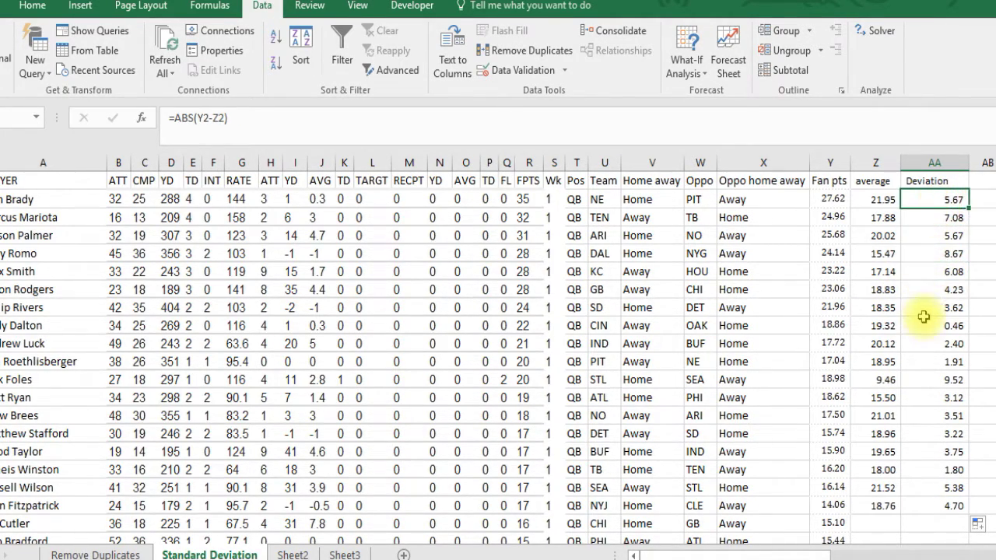
{"action": "left_click", "coordinate": [913, 402]}
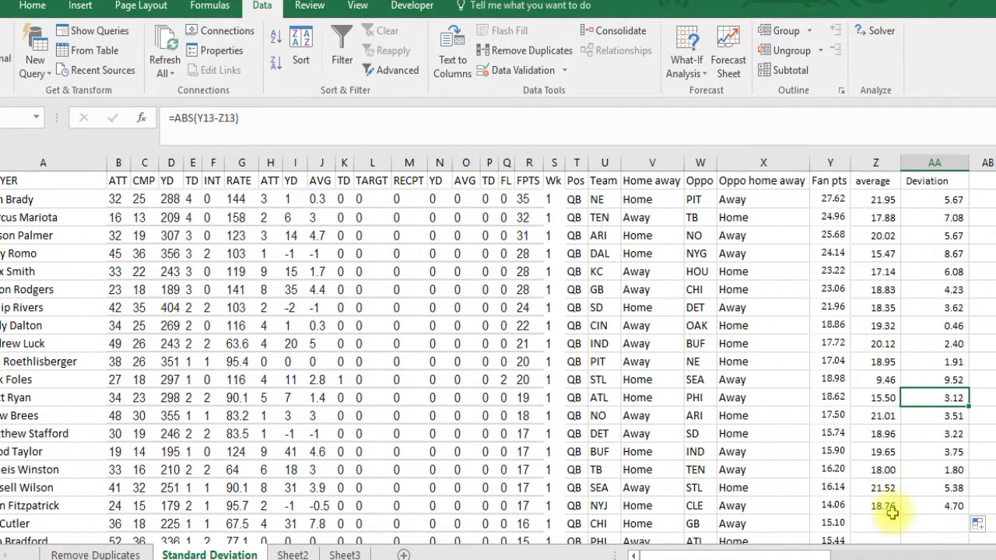
{"action": "left_click_drag", "start_coordinate": [886, 507], "coordinate": [933, 178]}
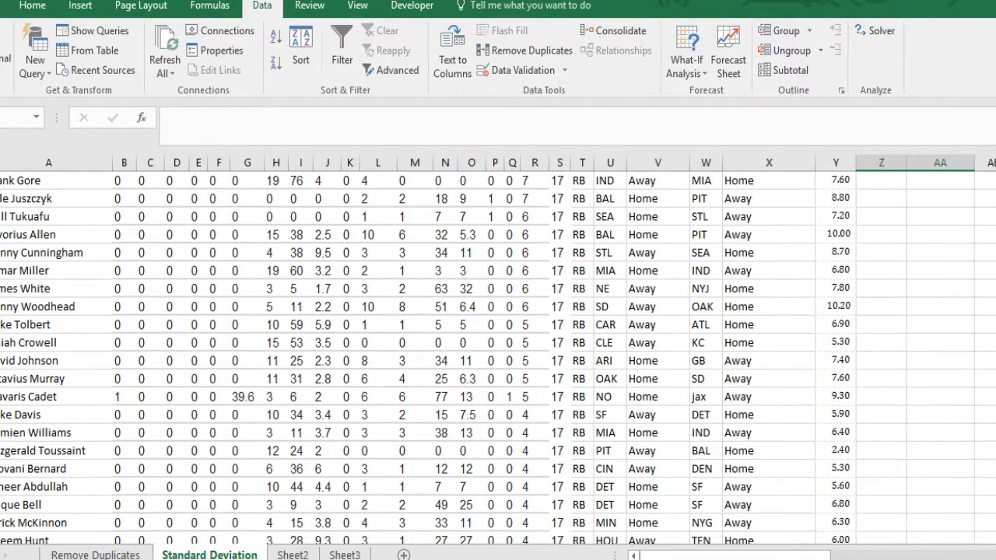
- Paste the average and Deviation formulas into every remaining row down to the last TE entry
{"action": "scroll", "coordinate": [498, 358], "scroll_direction": "down", "scroll_amount": 20}
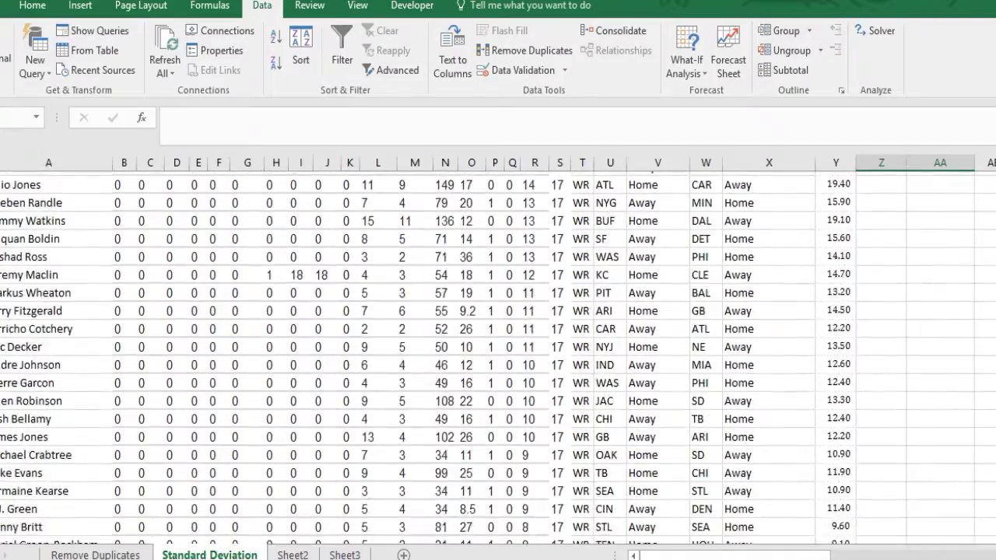
{"action": "scroll", "coordinate": [498, 357], "scroll_direction": "down", "scroll_amount": 20}
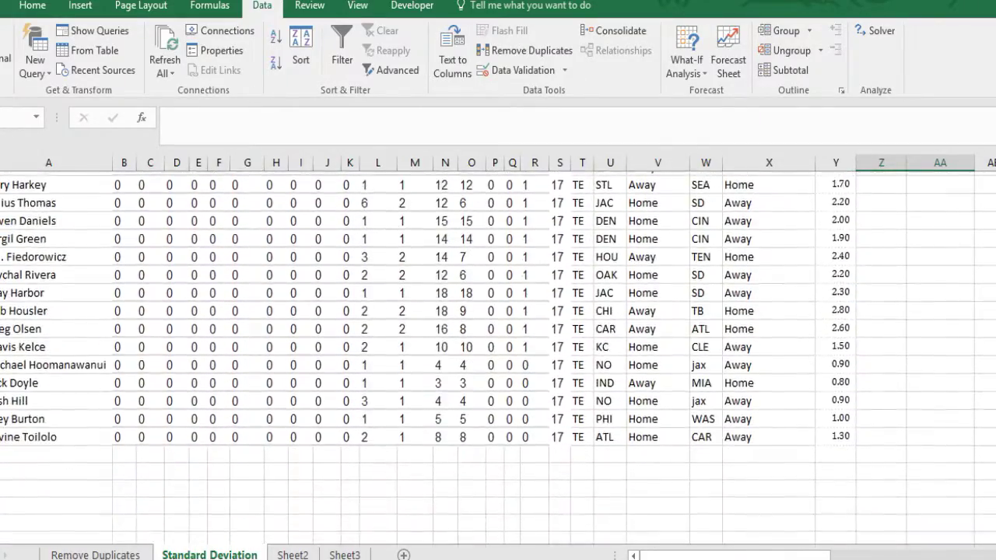
{"action": "scroll", "coordinate": [901, 371], "scroll_direction": "up", "scroll_amount": 5}
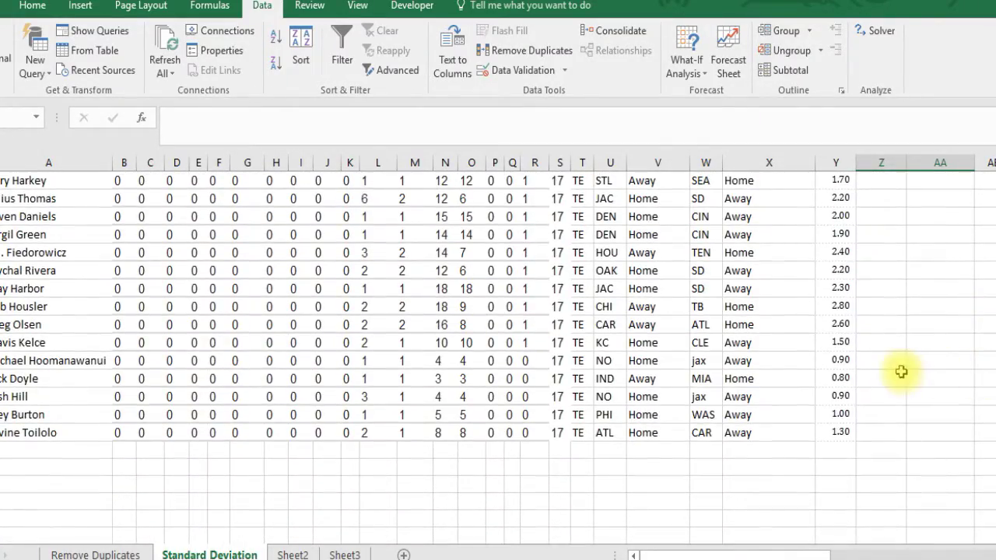
{"action": "left_click", "coordinate": [952, 431], "text": "shift"}
{"action": "key", "text": "ctrl+v"}
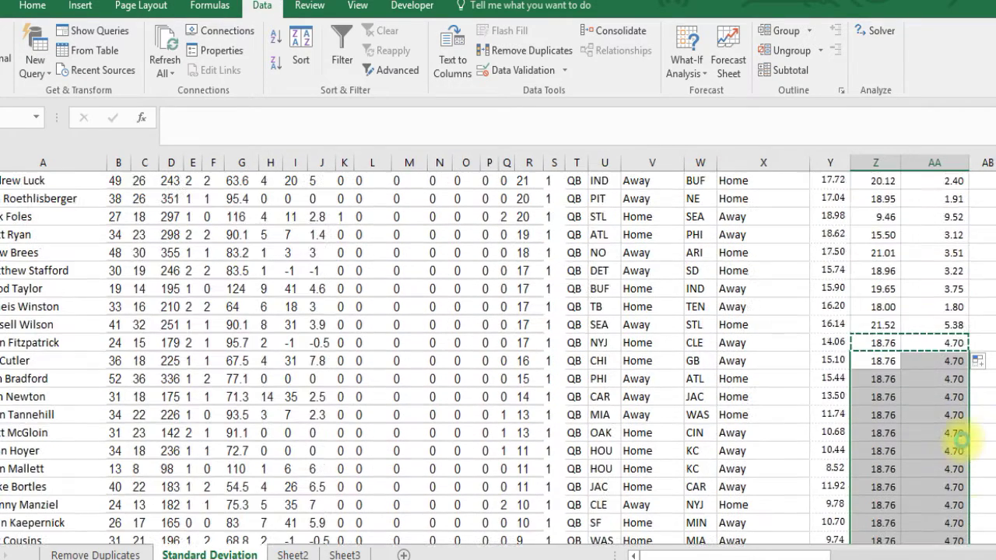
{"action": "left_click", "coordinate": [878, 270]}
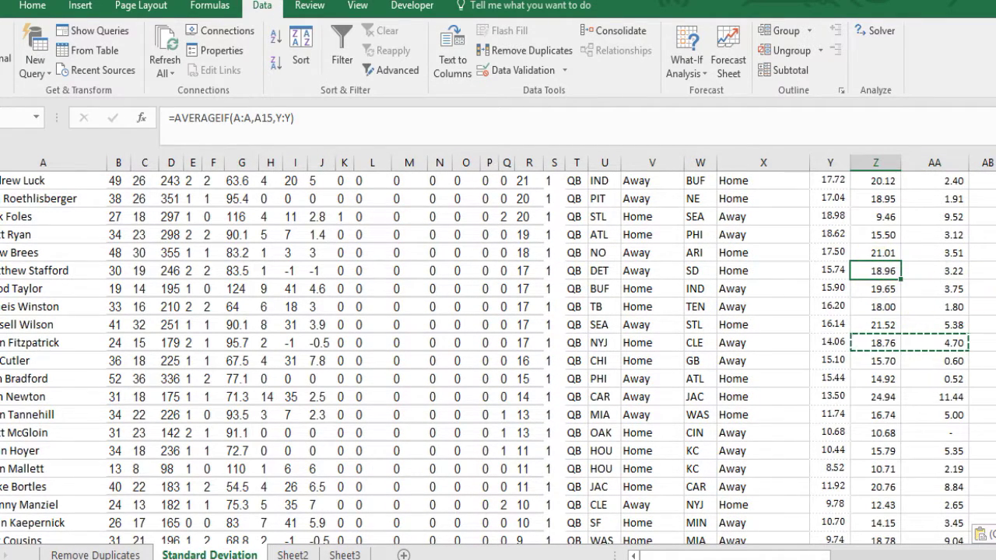
{"action": "scroll", "coordinate": [887, 210], "scroll_direction": "up", "scroll_amount": 3}
{"action": "left_click", "coordinate": [878, 218]}
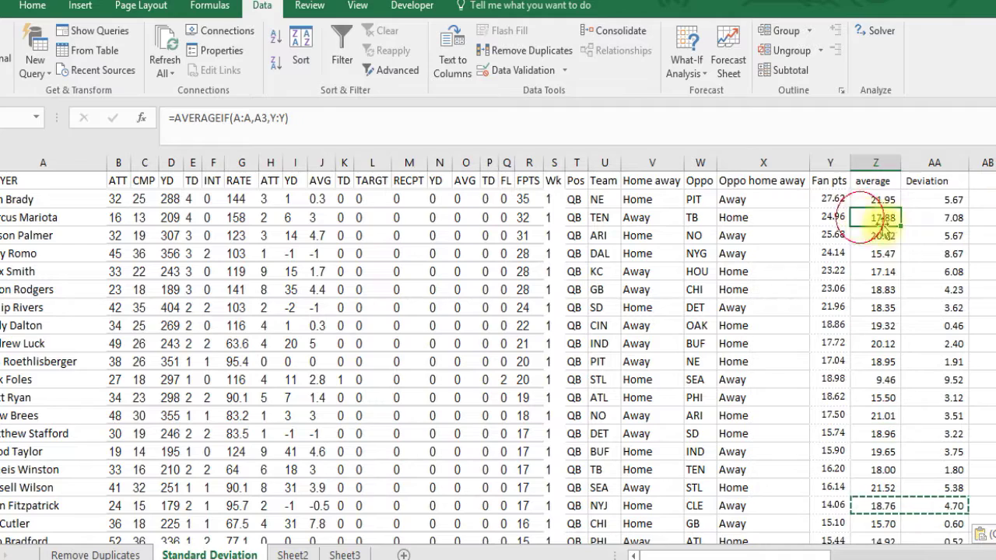
{"action": "left_click", "coordinate": [938, 233]}
{"action": "left_click", "coordinate": [689, 290]}
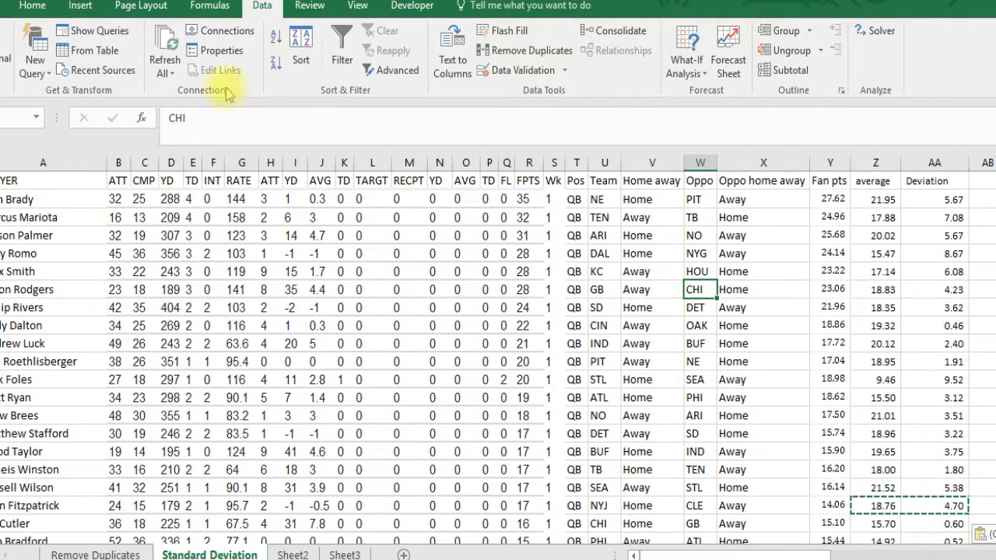
{"action": "left_click", "coordinate": [79, 8]}
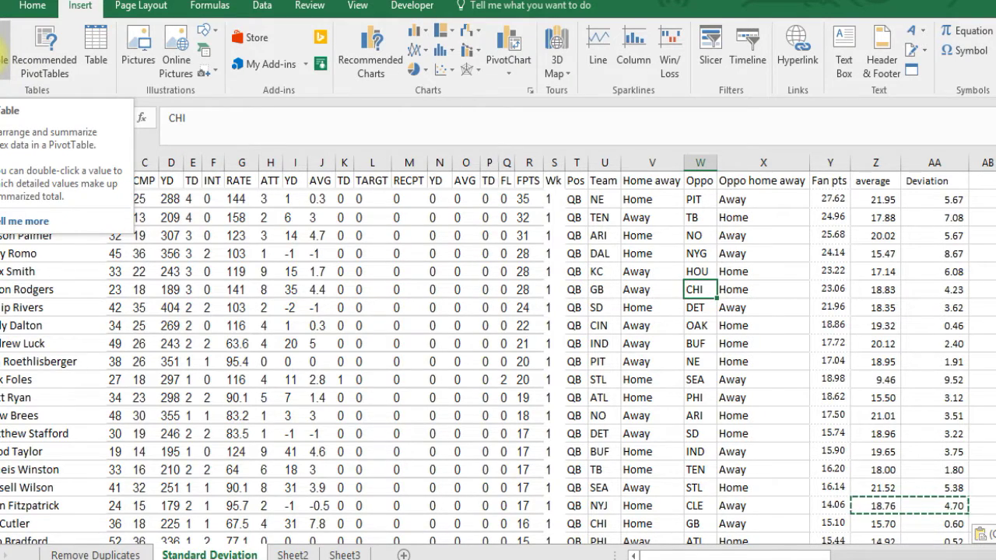
- Build a PivotTable of the full data range on a new worksheet with PLAYER in Rows
{"action": "left_click", "coordinate": [4, 54]}
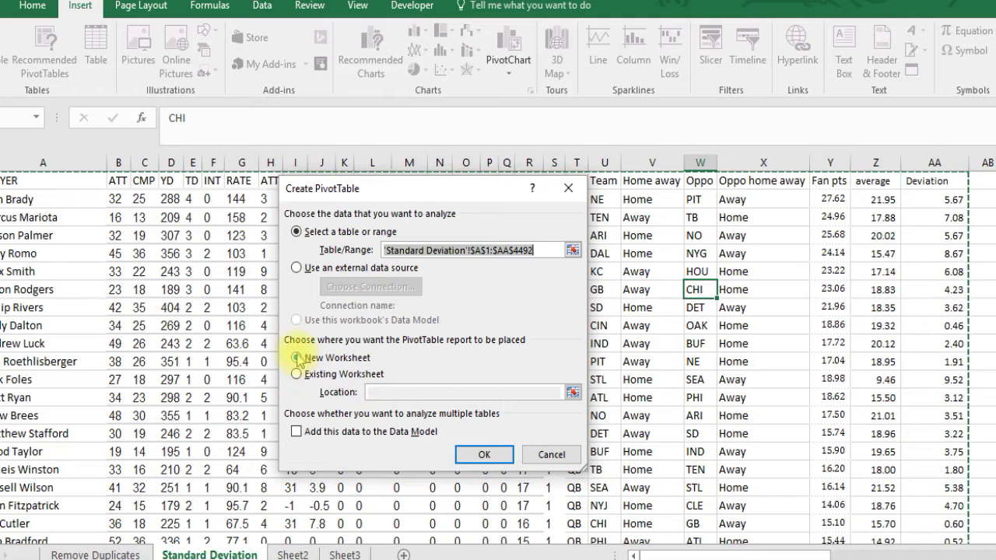
{"action": "left_click", "coordinate": [471, 455]}
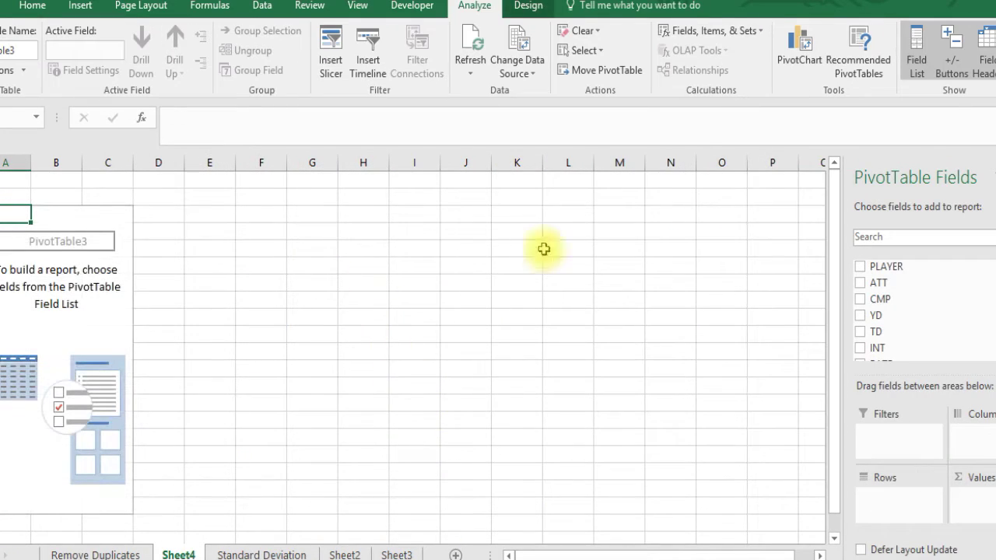
{"action": "left_click_drag", "start_coordinate": [943, 266], "coordinate": [876, 498]}
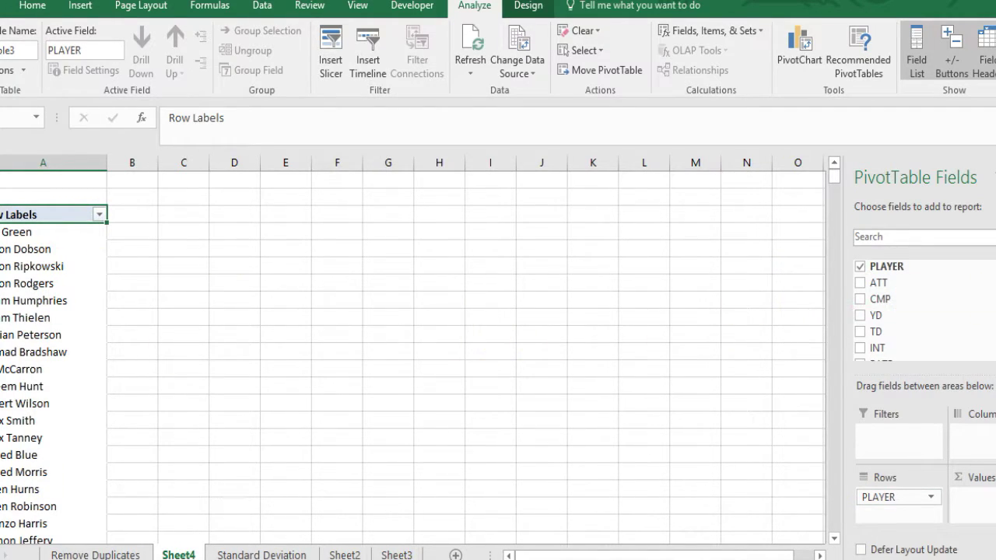
- Add Deviation to Values as Average, formatted as Number with 2 decimals
{"action": "scroll", "coordinate": [918, 312], "scroll_direction": "down", "scroll_amount": 5}
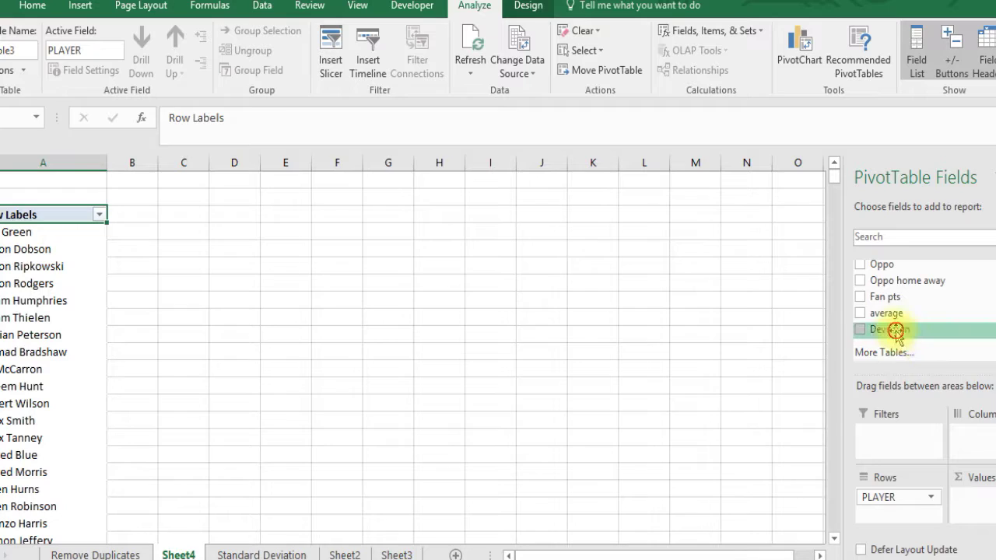
{"action": "left_click_drag", "start_coordinate": [896, 329], "coordinate": [991, 498]}
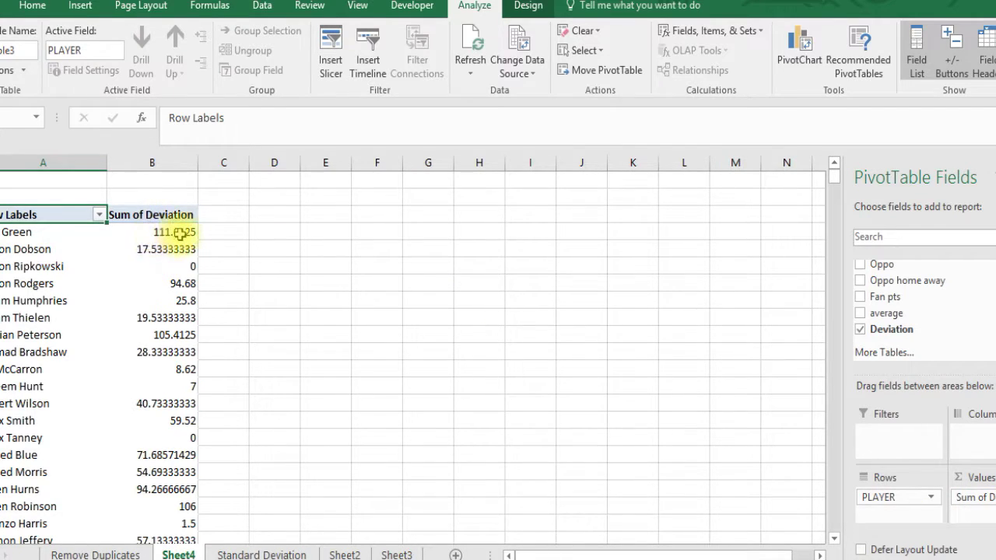
{"action": "mouse_move", "coordinate": [179, 233]}
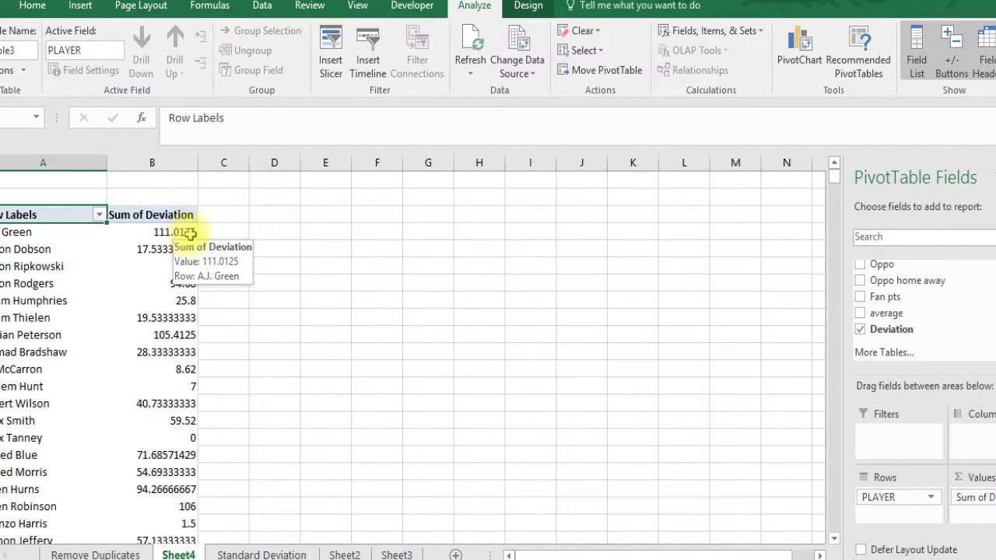
{"action": "left_click", "coordinate": [973, 497]}
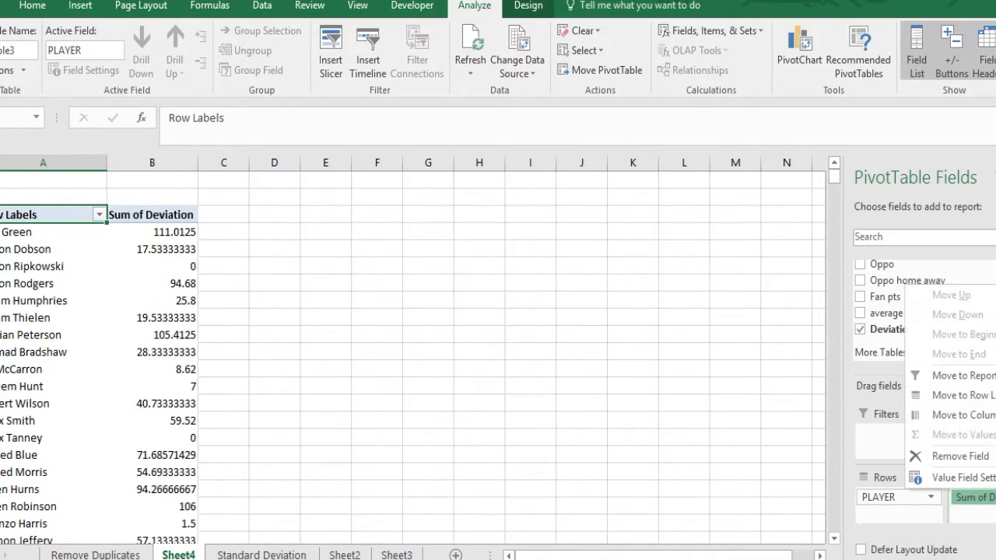
{"action": "left_click", "coordinate": [945, 474]}
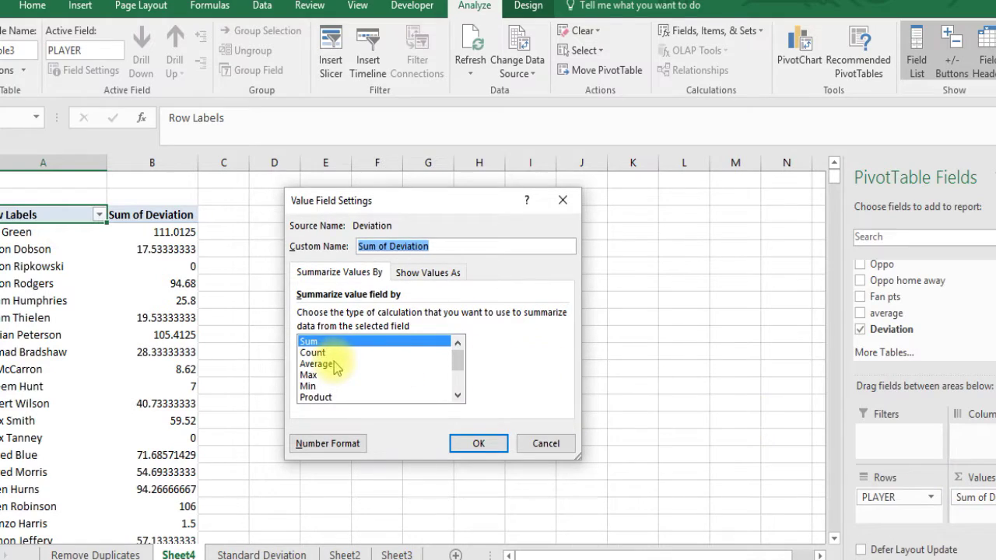
{"action": "left_click", "coordinate": [333, 364]}
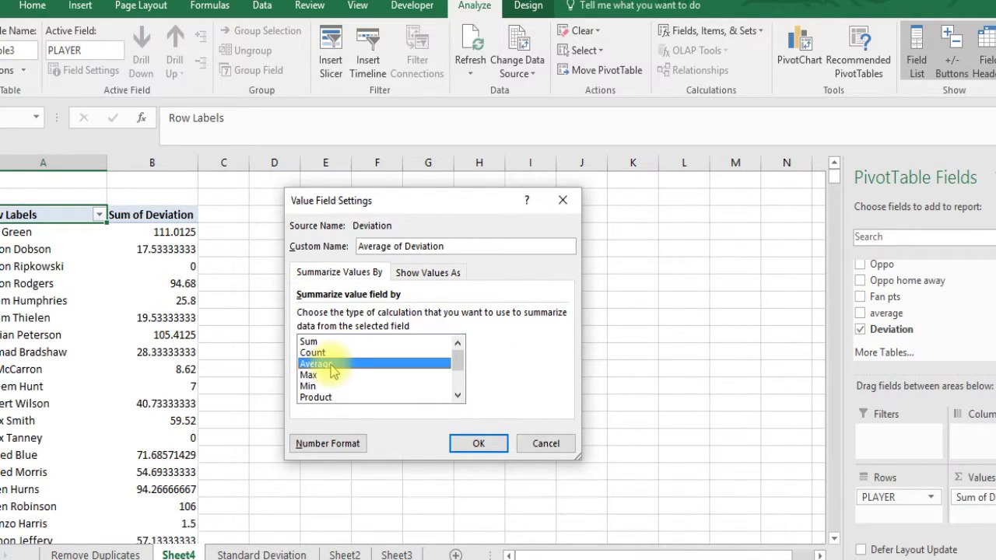
{"action": "left_click", "coordinate": [327, 444]}
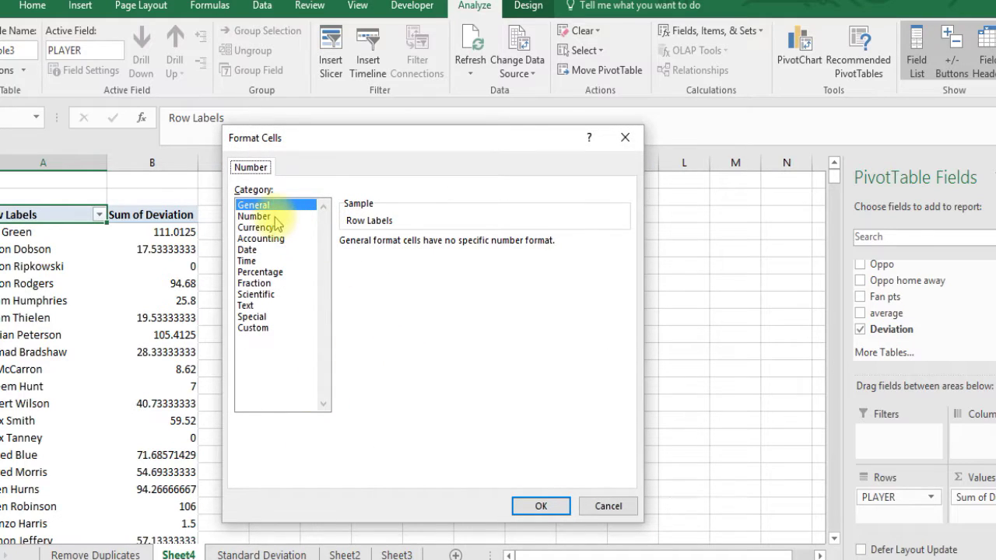
{"action": "left_click", "coordinate": [274, 216]}
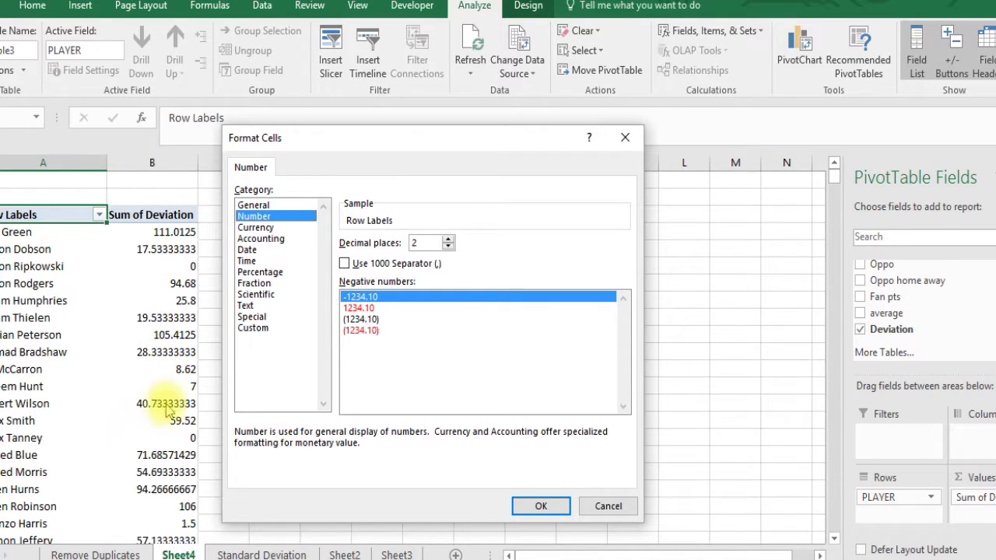
{"action": "left_click", "coordinate": [541, 507]}
{"action": "left_click", "coordinate": [476, 444]}
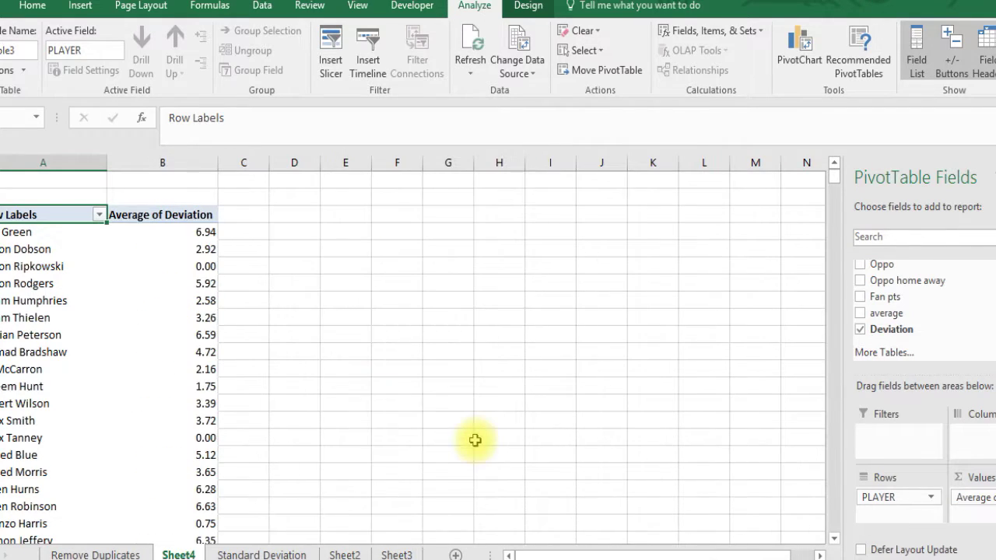
{"action": "left_click", "coordinate": [173, 251]}
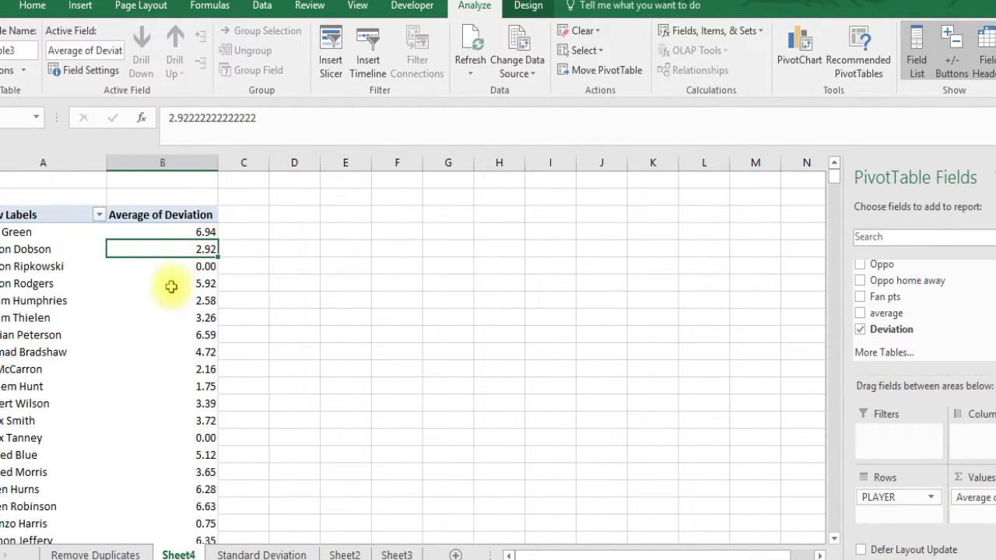
{"action": "left_click", "coordinate": [165, 300]}
{"action": "left_click", "coordinate": [173, 247]}
{"action": "left_click", "coordinate": [166, 301]}
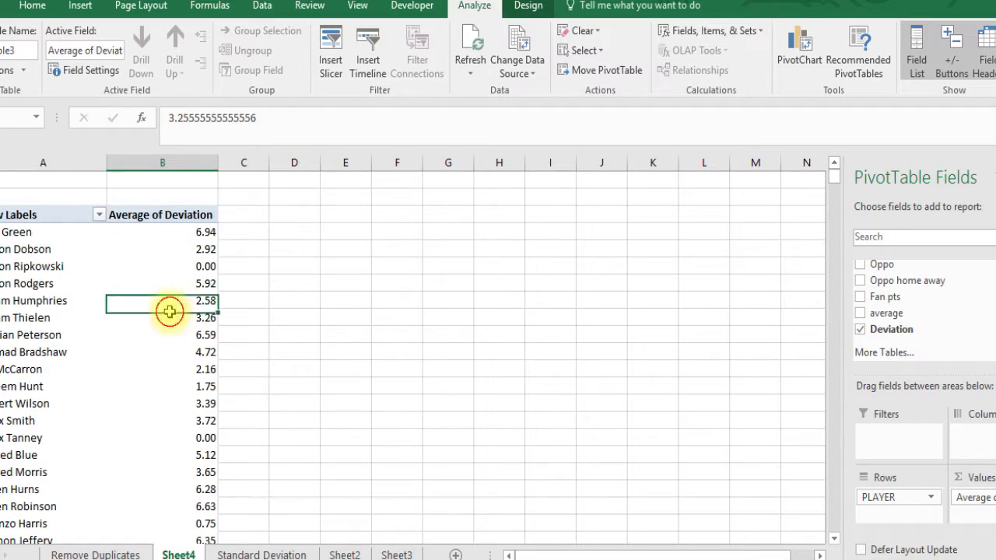
{"action": "left_click", "coordinate": [168, 384]}
{"action": "left_click", "coordinate": [181, 351]}
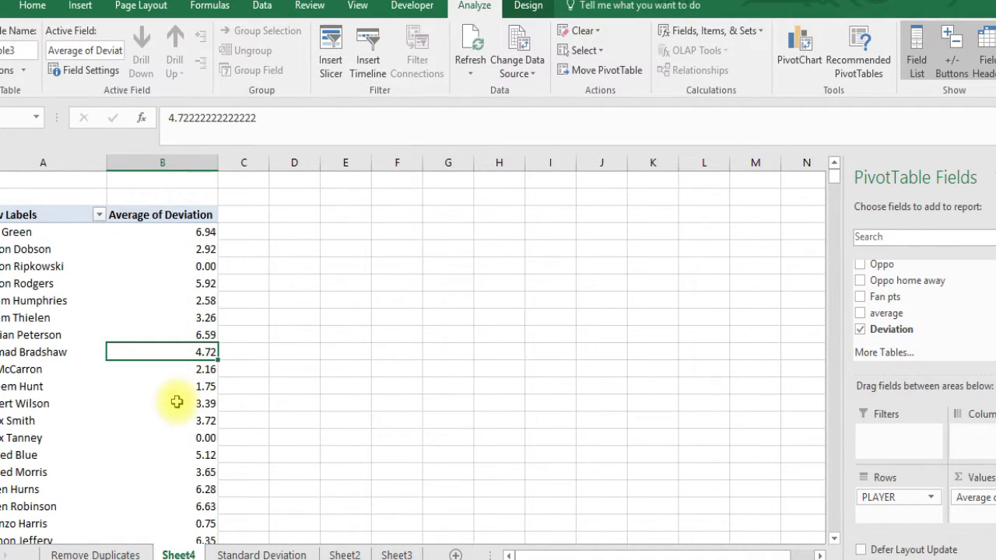
{"action": "left_click", "coordinate": [178, 401]}
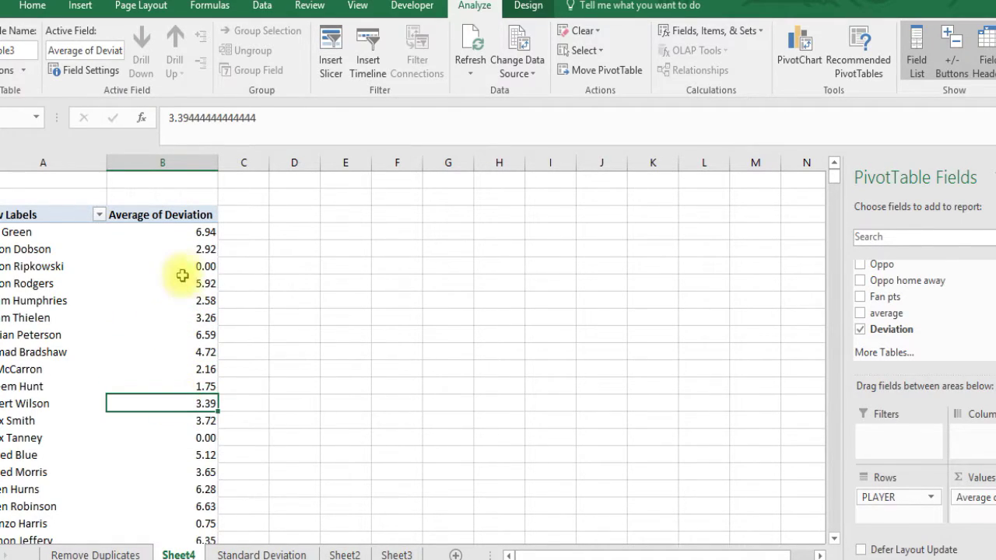
{"action": "left_click", "coordinate": [182, 232]}
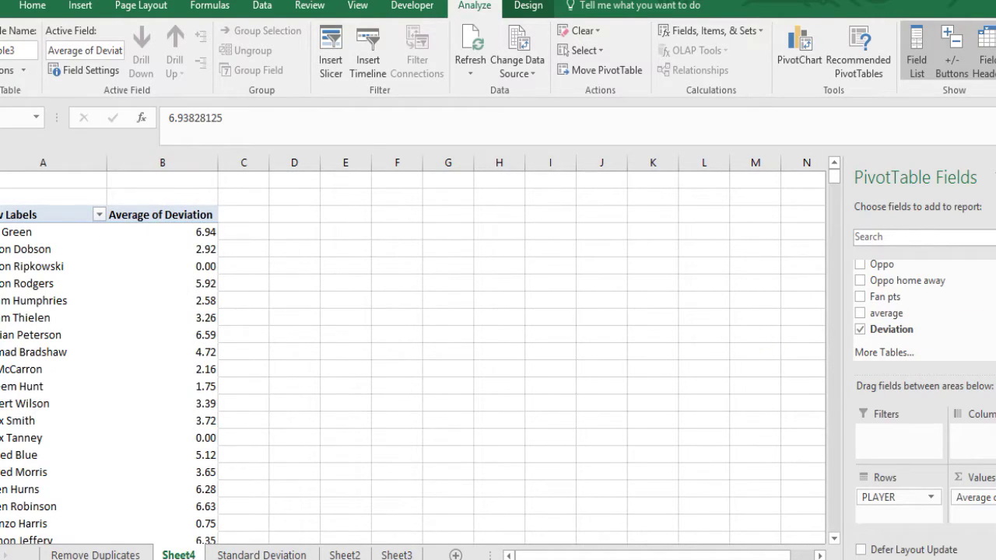
{"action": "scroll", "coordinate": [918, 311], "scroll_direction": "up", "scroll_amount": 5}
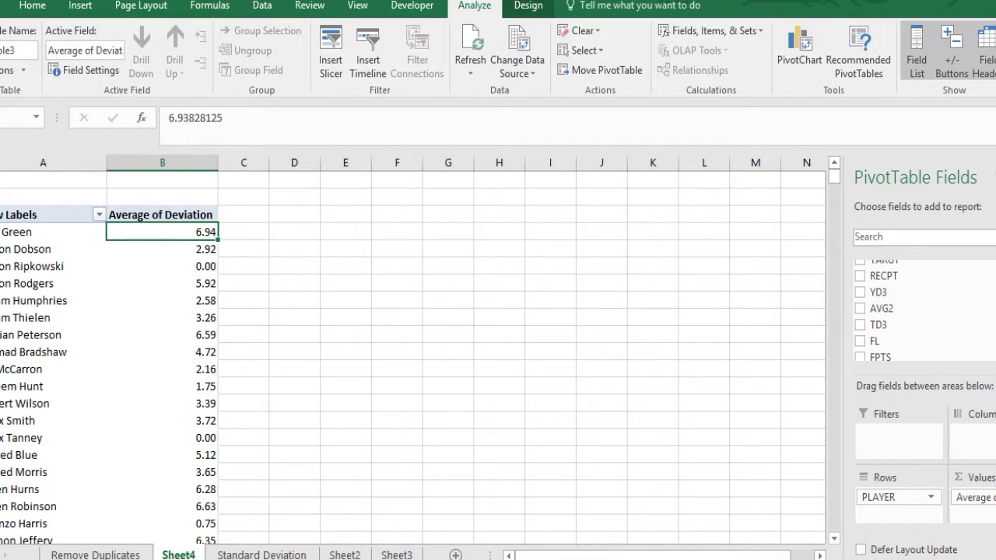
- Put Pos in the pivot's Filters area and filter it to QB only
{"action": "scroll", "coordinate": [887, 311], "scroll_direction": "up", "scroll_amount": 3}
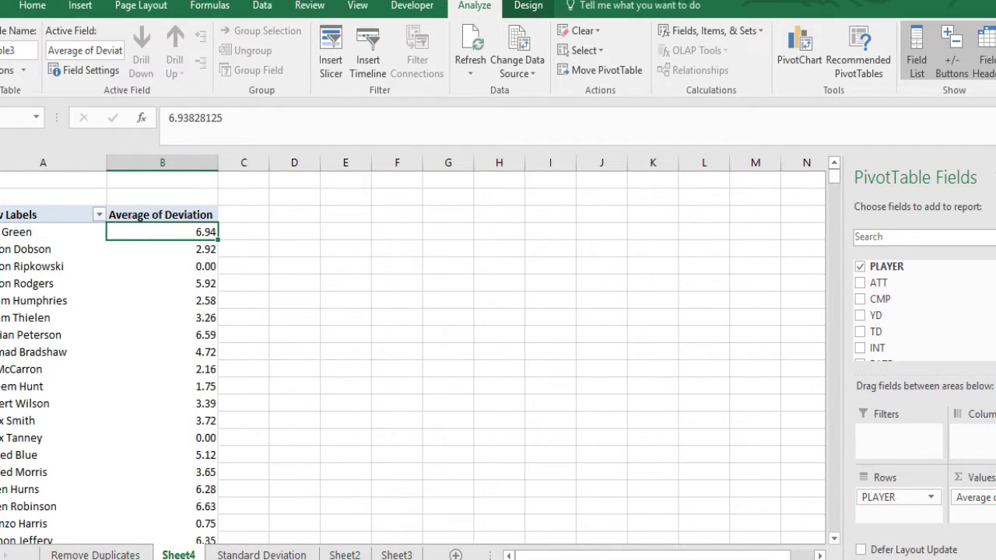
{"action": "scroll", "coordinate": [918, 311], "scroll_direction": "down", "scroll_amount": 3}
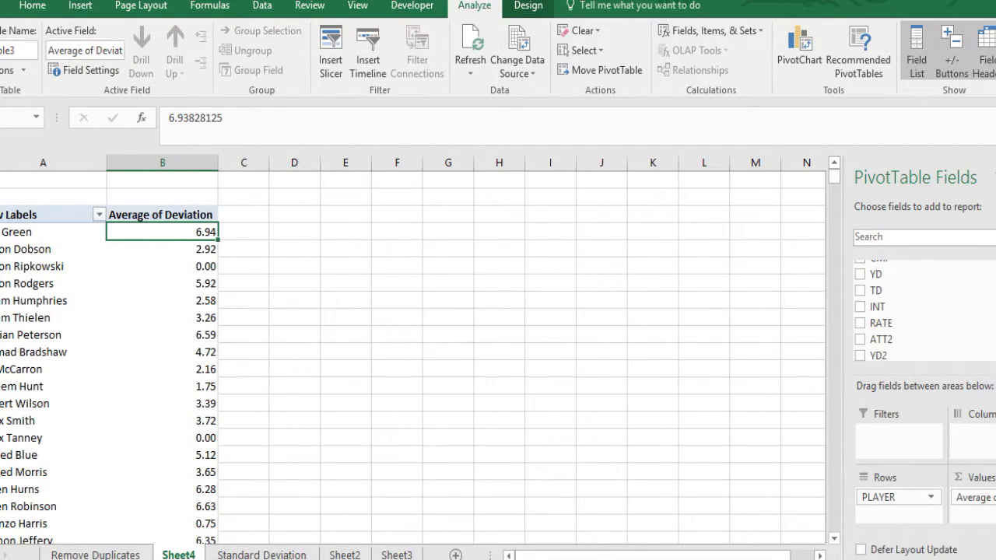
{"action": "scroll", "coordinate": [918, 312], "scroll_direction": "down", "scroll_amount": 3}
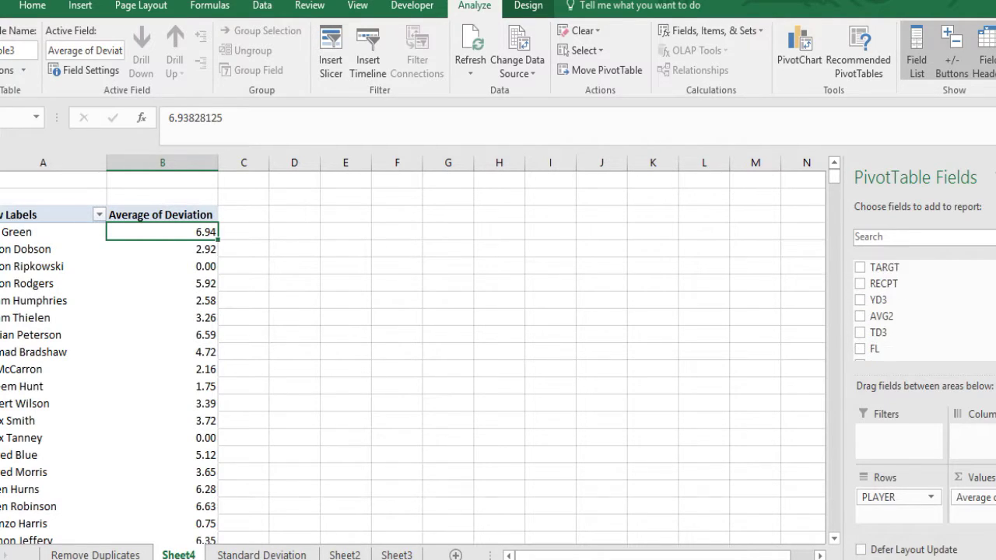
{"action": "left_click_drag", "start_coordinate": [918, 329], "coordinate": [894, 437]}
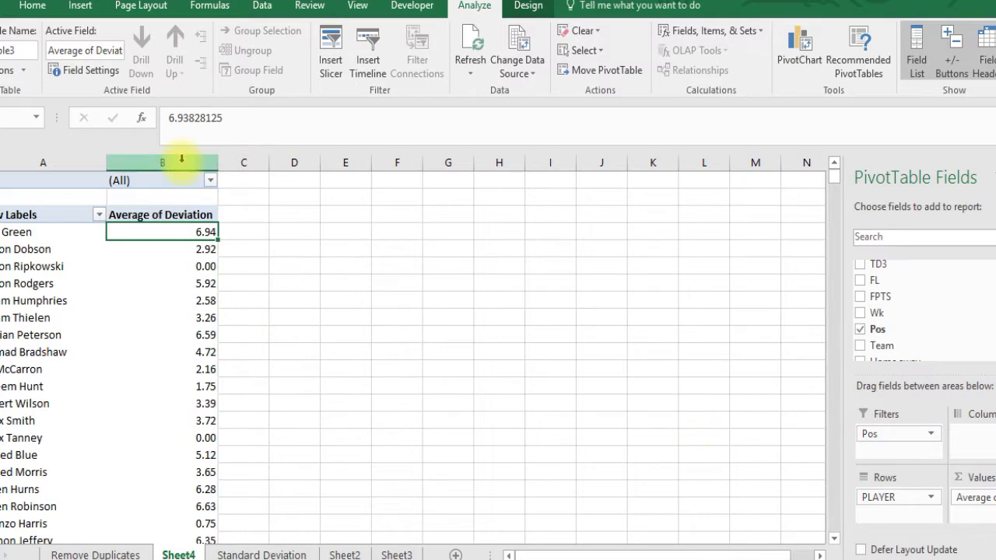
{"action": "left_click", "coordinate": [210, 182]}
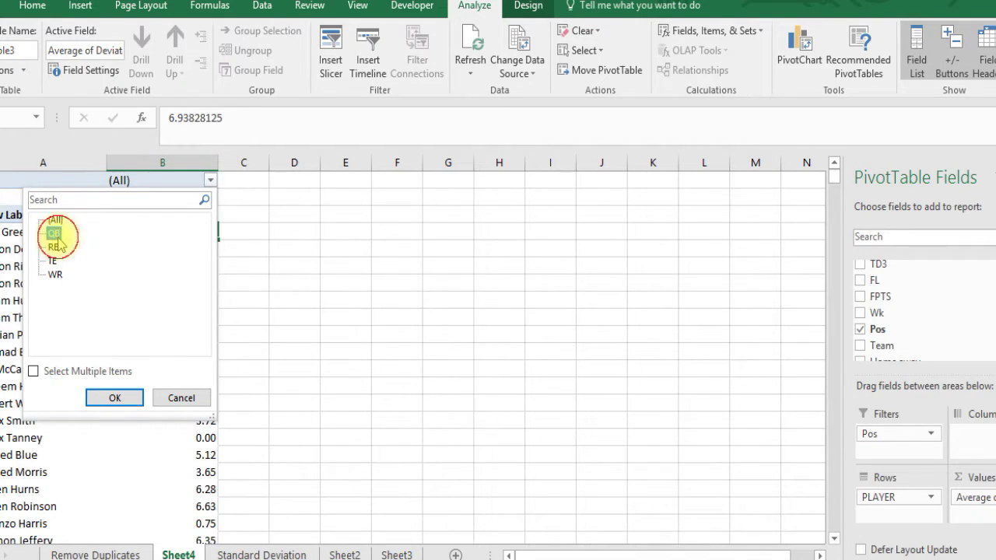
{"action": "left_click", "coordinate": [123, 399]}
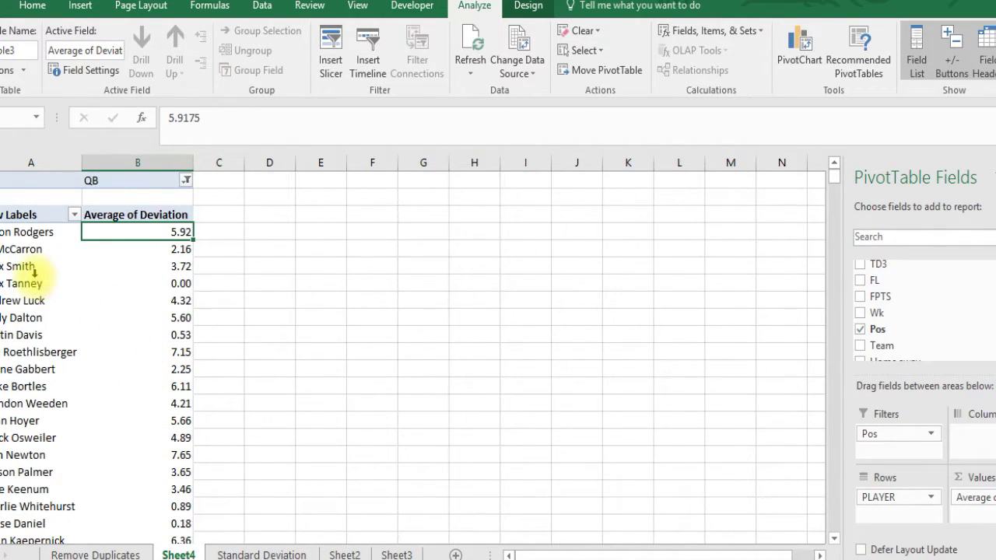
- Select an Average of Deviation value in the pivot table
{"action": "left_click", "coordinate": [32, 281]}
{"action": "left_click", "coordinate": [25, 318]}
{"action": "left_click", "coordinate": [159, 231]}
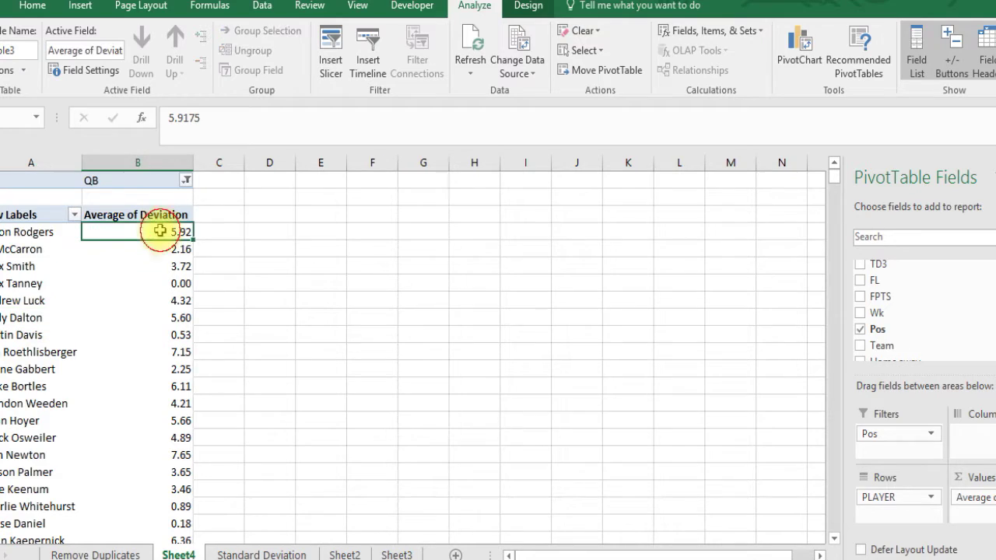
{"action": "left_click", "coordinate": [262, 7]}
- Sort Average of Deviation largest to smallest, confirming top values 10.26, 7.86 and 7.65
{"action": "left_click", "coordinate": [277, 61]}
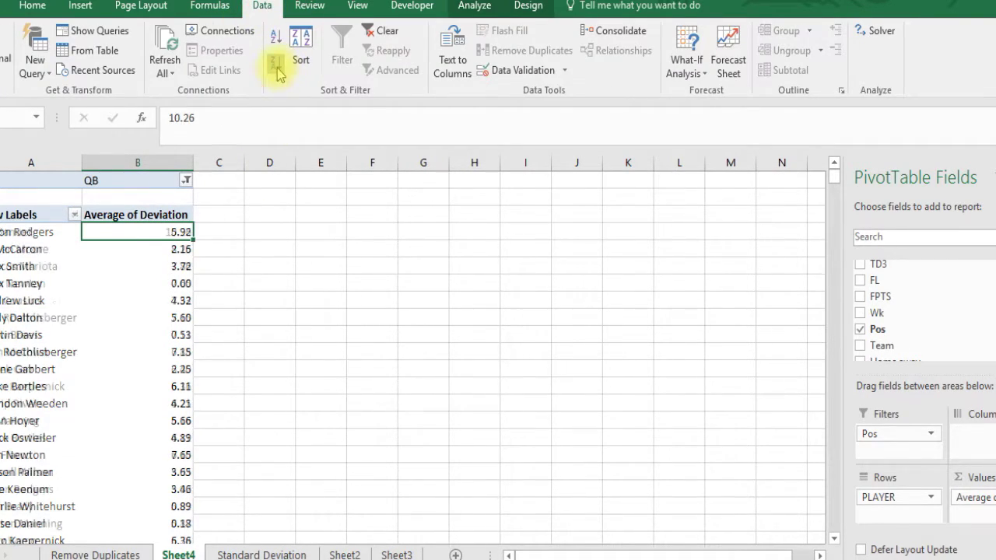
{"action": "left_click", "coordinate": [149, 283]}
{"action": "left_click", "coordinate": [150, 249]}
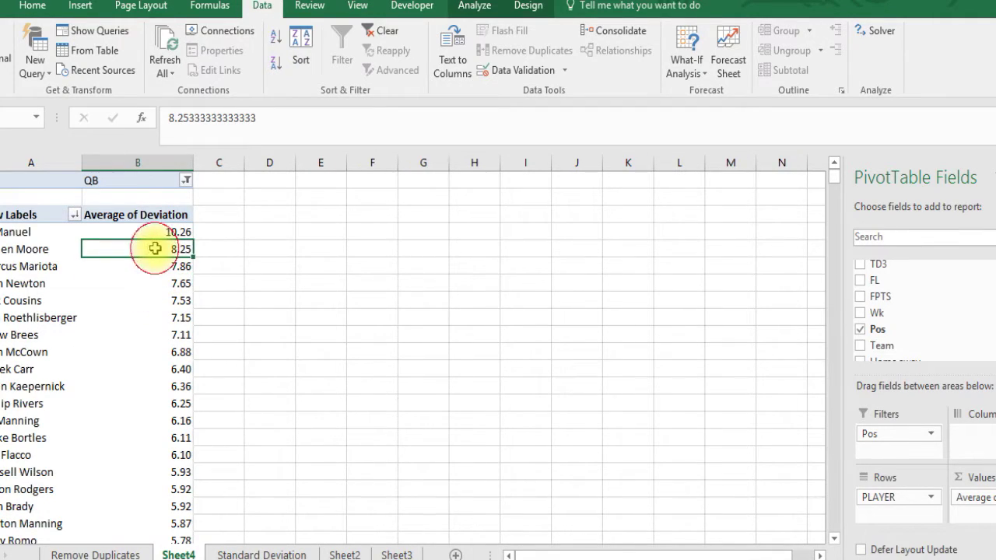
{"action": "left_click", "coordinate": [168, 231]}
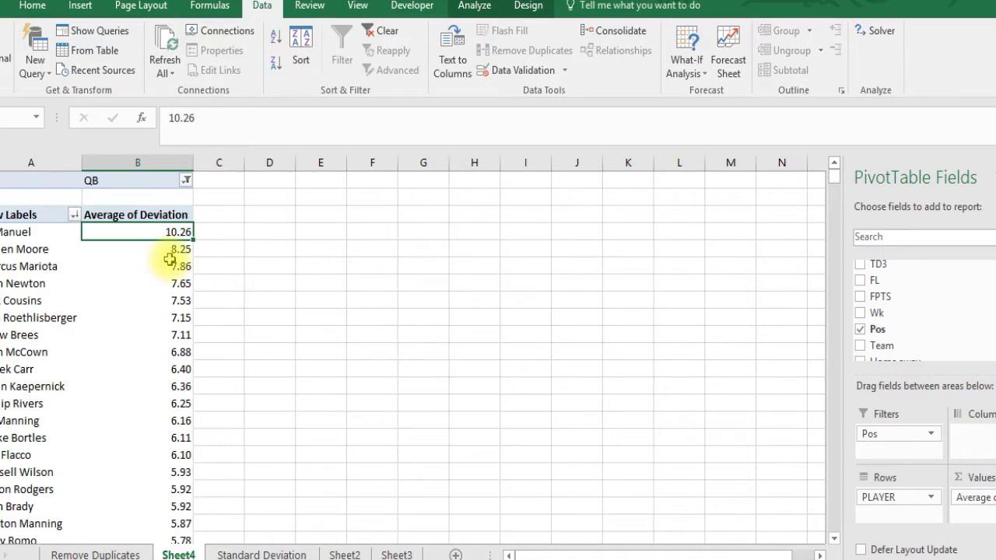
{"action": "mouse_move", "coordinate": [162, 259]}
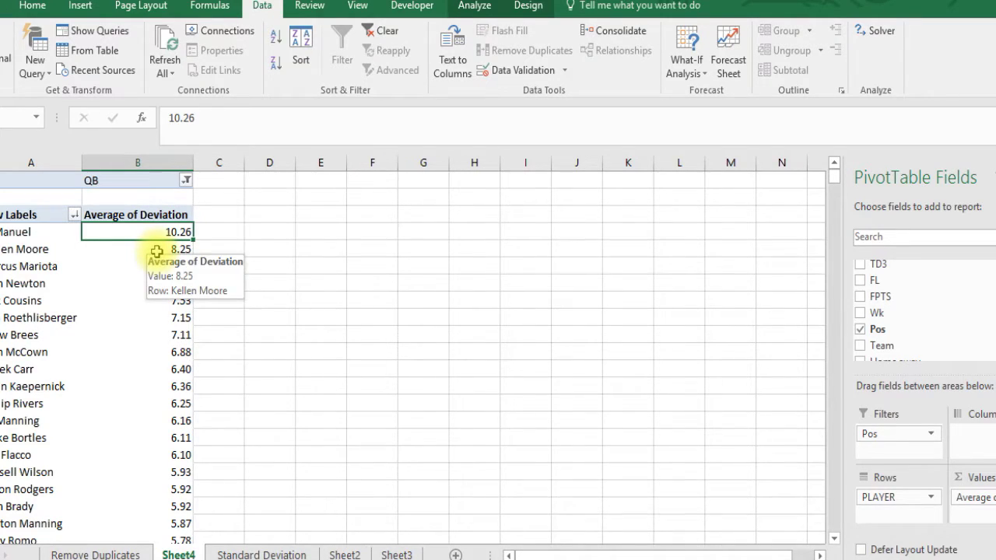
{"action": "left_click", "coordinate": [156, 250]}
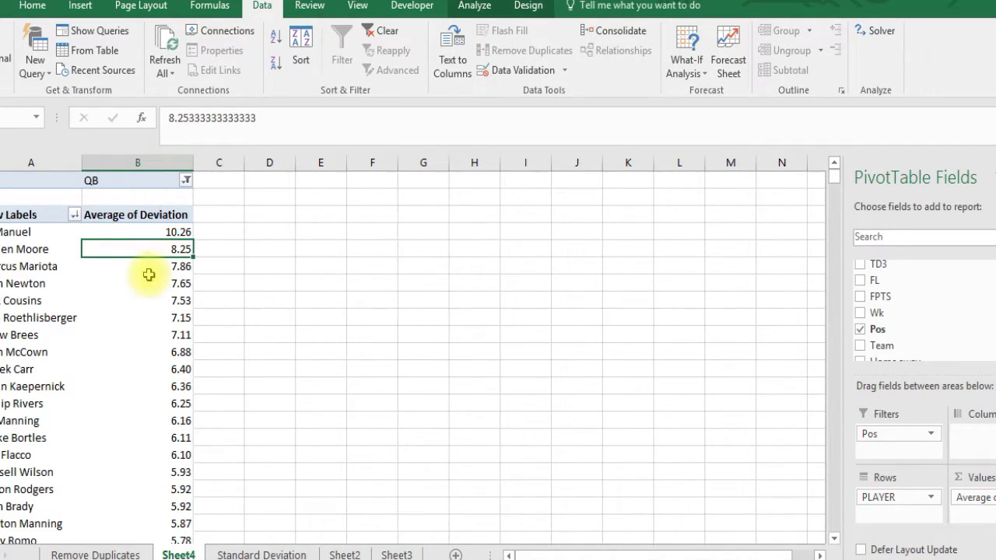
{"action": "left_click", "coordinate": [147, 271]}
{"action": "left_click", "coordinate": [154, 285]}
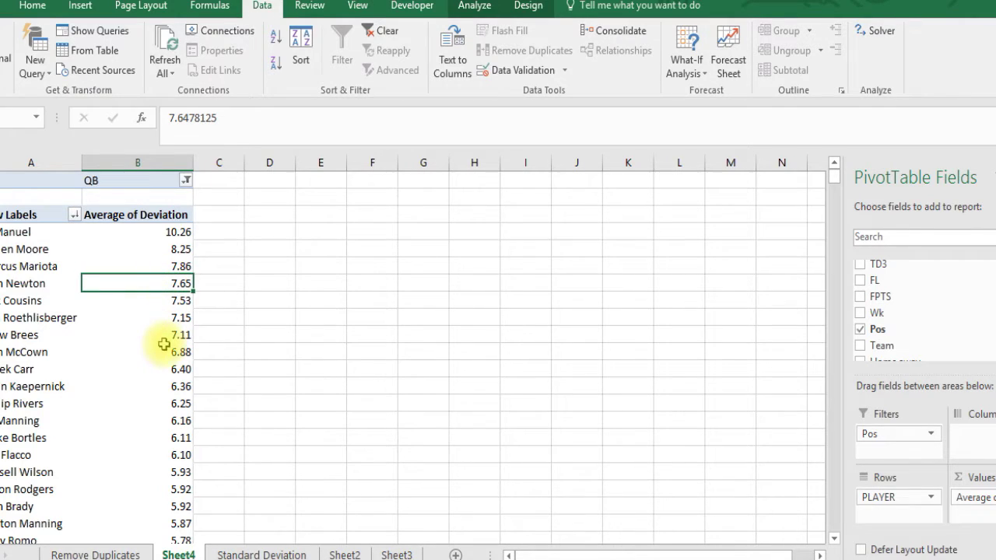
- Step through the rest of the sorted deviation values, such as 3.52 and 3.65
{"action": "key", "text": "Down"}
{"action": "key", "text": "Down"}
{"action": "key", "text": "Down"}
{"action": "key", "text": "Down"}
{"action": "key", "text": "Down"}
{"action": "key", "text": "Down"}
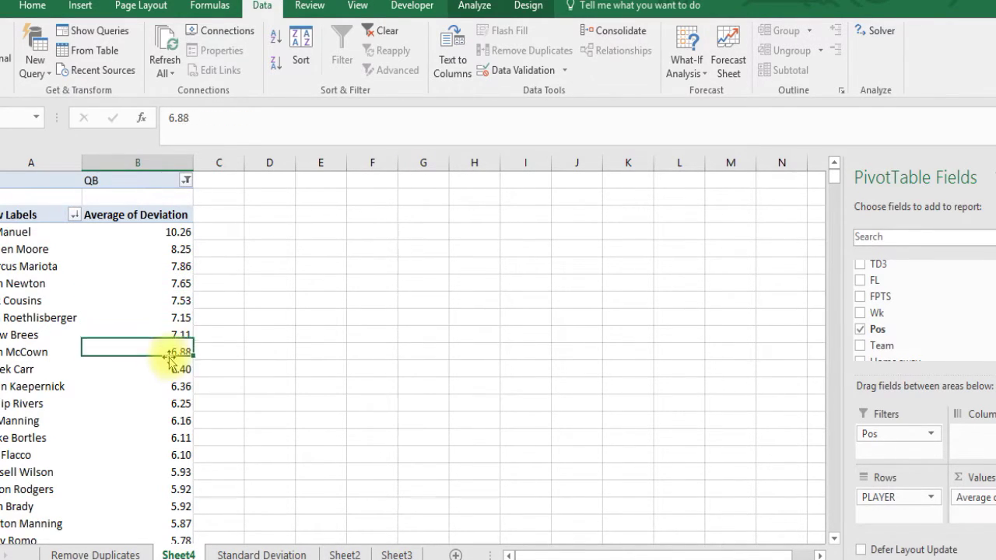
{"action": "key", "text": "Down"}
{"action": "key", "text": "Down"}
{"action": "key", "text": "Down"}
{"action": "key", "text": "Down"}
{"action": "key", "text": "Down"}
{"action": "key", "text": "Down"}
{"action": "key", "text": "Down"}
{"action": "key", "text": "Down"}
{"action": "key", "text": "Down"}
{"action": "key", "text": "Down"}
{"action": "key", "text": "Down"}
{"action": "key", "text": "Down"}
{"action": "key", "text": "Down"}
{"action": "key", "text": "Down"}
{"action": "key", "text": "Down"}
{"action": "key", "text": "Down"}
{"action": "key", "text": "Down"}
{"action": "key", "text": "Down"}
{"action": "key", "text": "Down"}
{"action": "key", "text": "Down"}
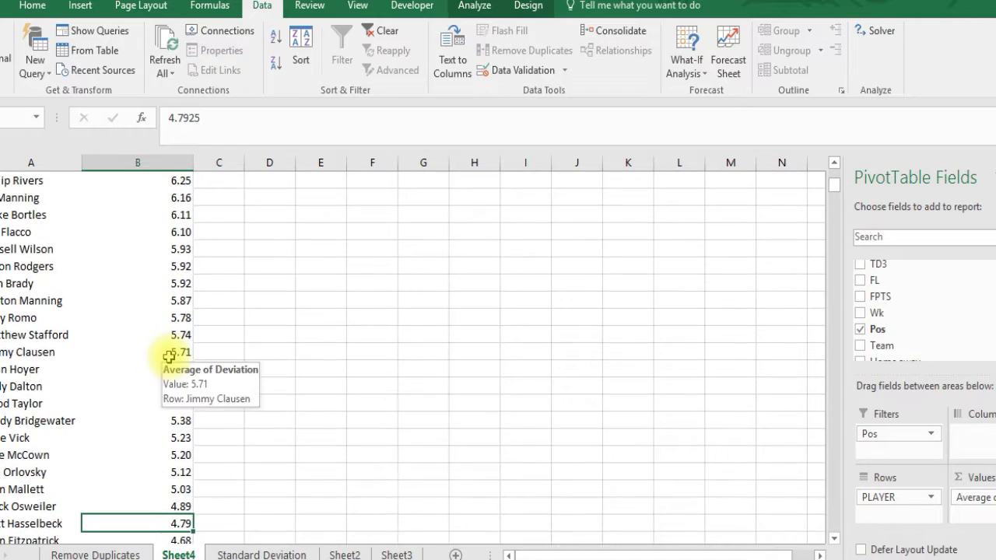
{"action": "key", "text": "Down"}
{"action": "key", "text": "Down"}
{"action": "key", "text": "Down"}
{"action": "key", "text": "Down"}
{"action": "key", "text": "Down"}
{"action": "key", "text": "Down"}
{"action": "key", "text": "Down"}
{"action": "key", "text": "Down"}
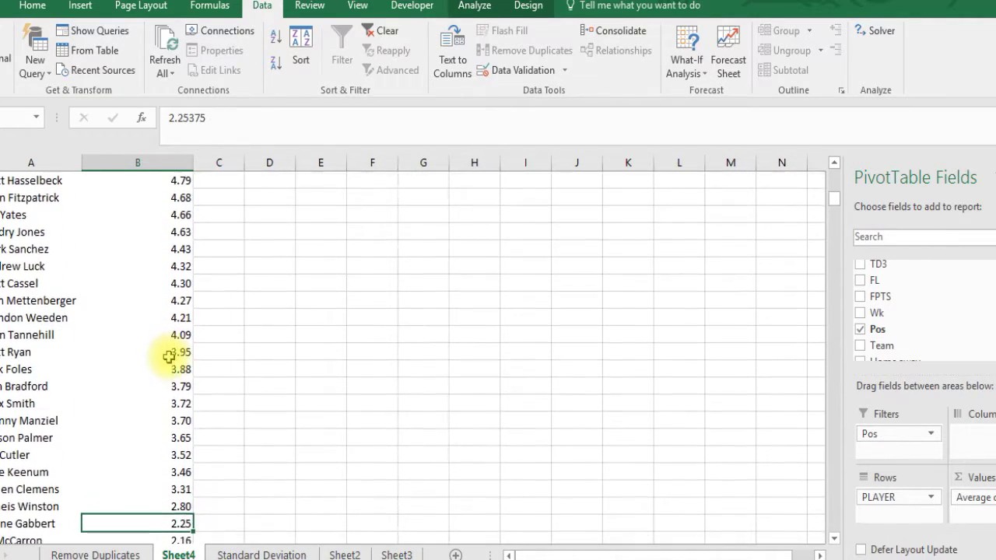
{"action": "key", "text": "Up"}
{"action": "key", "text": "Up"}
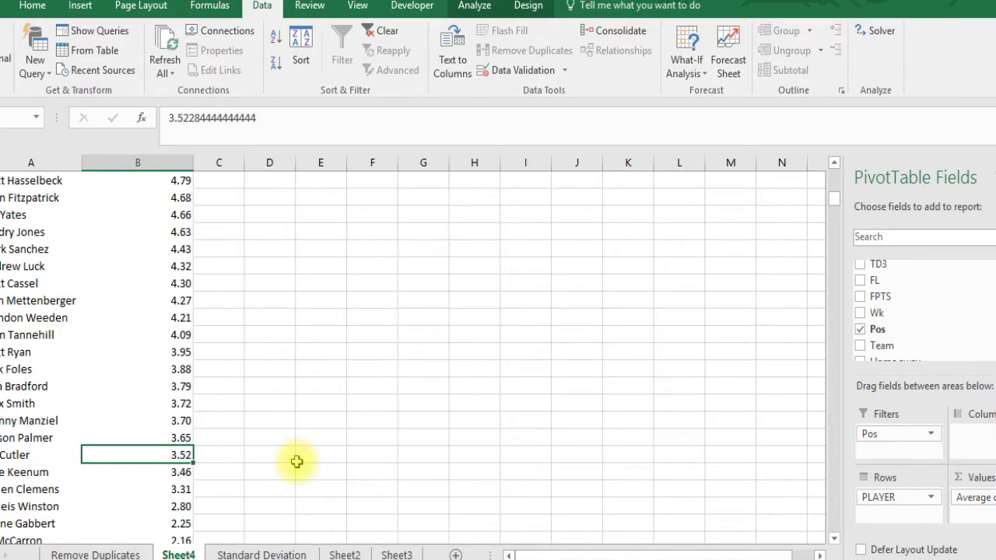
{"action": "left_click", "coordinate": [176, 437]}
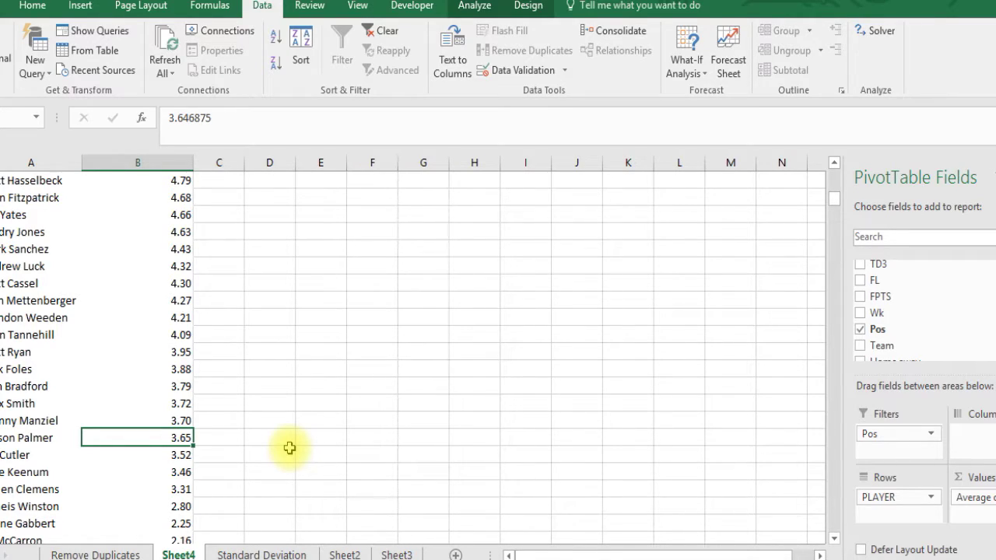
{"action": "key", "text": "Down"}
{"action": "key", "text": "Down"}
{"action": "key", "text": "Down"}
{"action": "key", "text": "Down"}
{"action": "key", "text": "Down"}
{"action": "key", "text": "Down"}
{"action": "key", "text": "Down"}
{"action": "key", "text": "Down"}
{"action": "key", "text": "Down"}
{"action": "key", "text": "Down"}
{"action": "key", "text": "Down"}
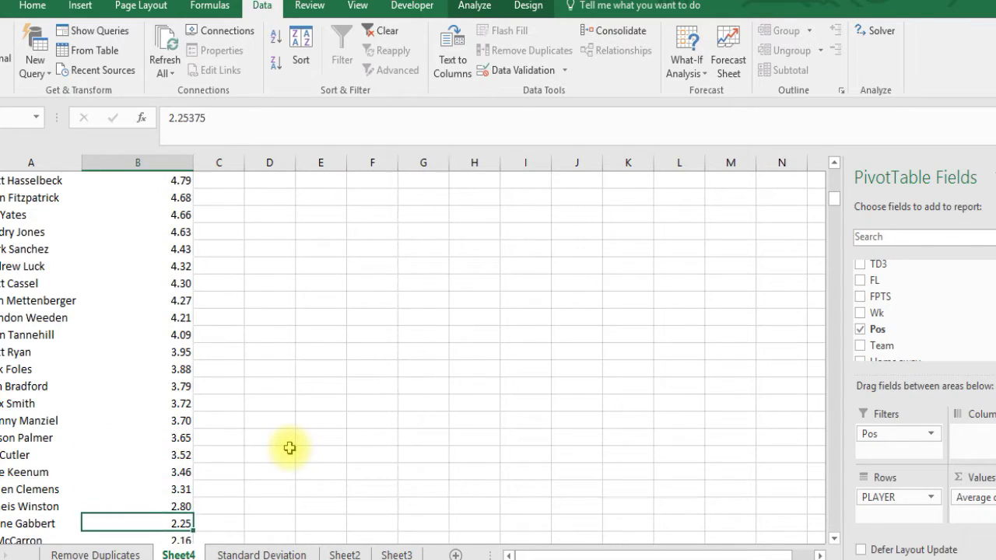
{"action": "key", "text": "Down"}
{"action": "key", "text": "Down"}
{"action": "key", "text": "Down"}
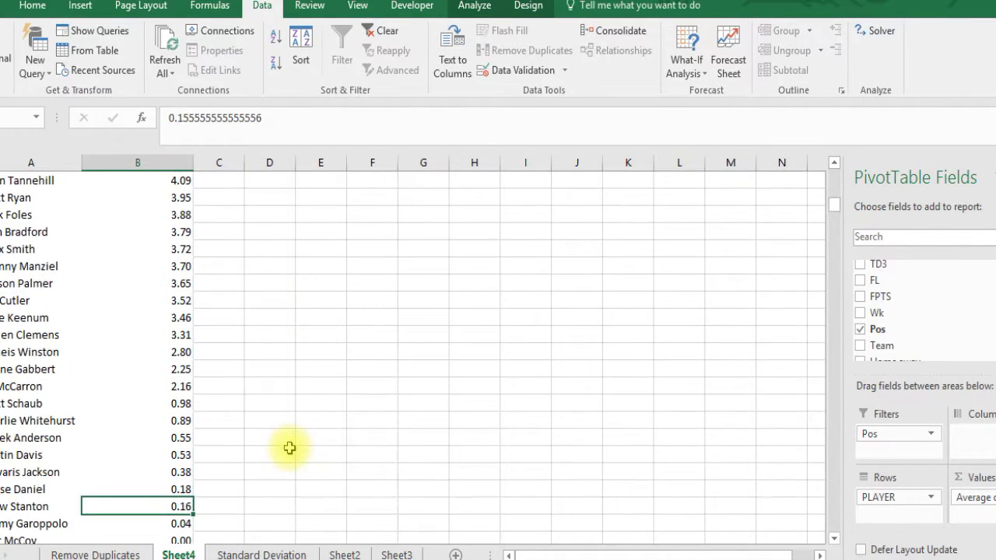
{"action": "key", "text": "Up"}
{"action": "key", "text": "Up"}
{"action": "key", "text": "Up"}
{"action": "key", "text": "Up"}
{"action": "key", "text": "Up"}
{"action": "key", "text": "Up"}
{"action": "key", "text": "Up"}
{"action": "key", "text": "Up"}
{"action": "key", "text": "Up"}
{"action": "key", "text": "Up"}
{"action": "key", "text": "Up"}
{"action": "key", "text": "Up"}
{"action": "key", "text": "Up"}
{"action": "key", "text": "Up"}
{"action": "key", "text": "Up"}
{"action": "key", "text": "Up"}
{"action": "key", "text": "Up"}
{"action": "key", "text": "Up"}
{"action": "key", "text": "Up"}
{"action": "key", "text": "Up"}
{"action": "key", "text": "Up"}
{"action": "key", "text": "Up"}
{"action": "key", "text": "Up"}
{"action": "key", "text": "Up"}
{"action": "key", "text": "Up"}
{"action": "key", "text": "Up"}
{"action": "key", "text": "Up"}
{"action": "key", "text": "Up"}
{"action": "key", "text": "Up"}
{"action": "key", "text": "Up"}
{"action": "key", "text": "Up"}
{"action": "key", "text": "Up"}
{"action": "key", "text": "Up"}
{"action": "key", "text": "Up"}
{"action": "key", "text": "Up"}
{"action": "key", "text": "Up"}
{"action": "key", "text": "Up"}
{"action": "key", "text": "Up"}
{"action": "key", "text": "Up"}
{"action": "key", "text": "Up"}
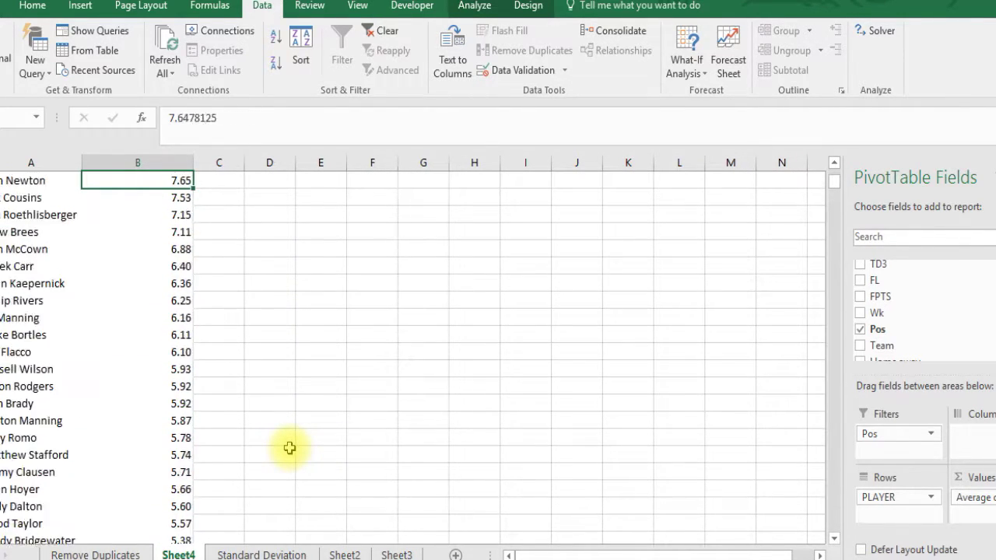
{"action": "key", "text": "Down"}
{"action": "key", "text": "Down"}
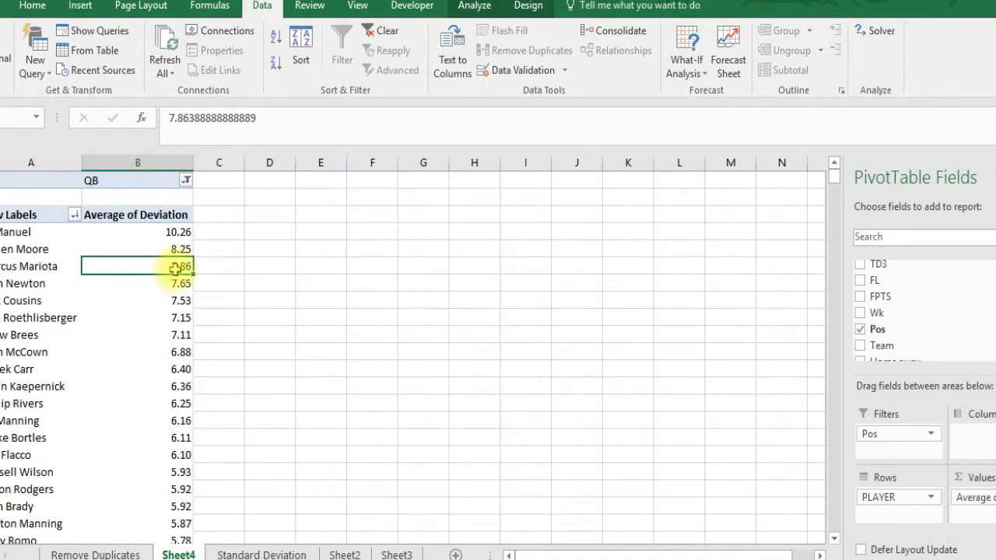
{"action": "left_click", "coordinate": [186, 181]}
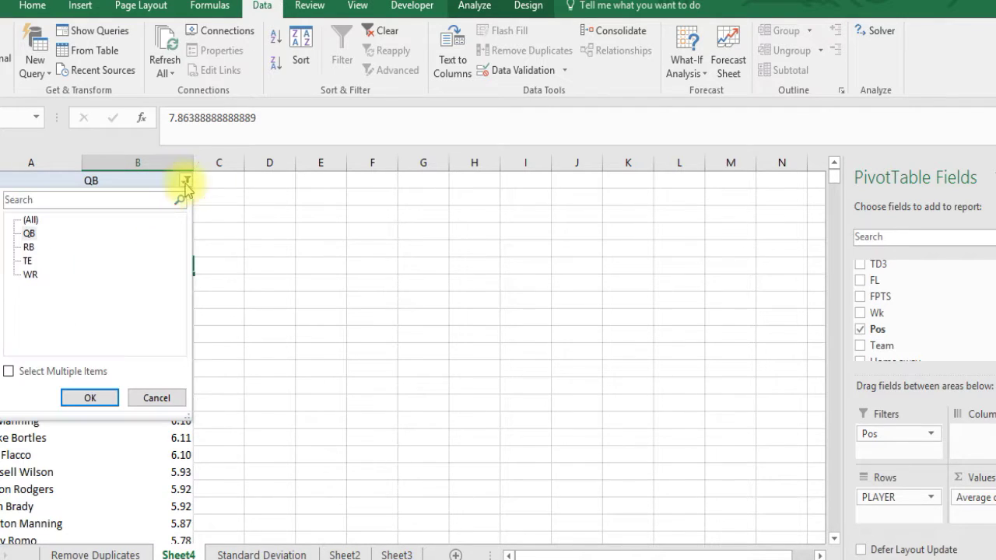
{"action": "left_click", "coordinate": [30, 248]}
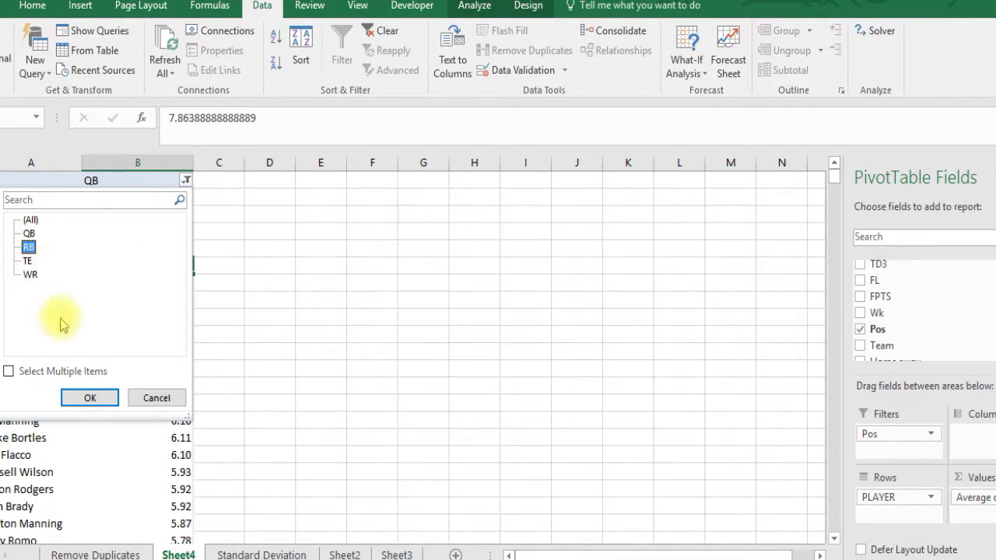
{"action": "left_click", "coordinate": [87, 397]}
{"action": "left_click", "coordinate": [160, 300]}
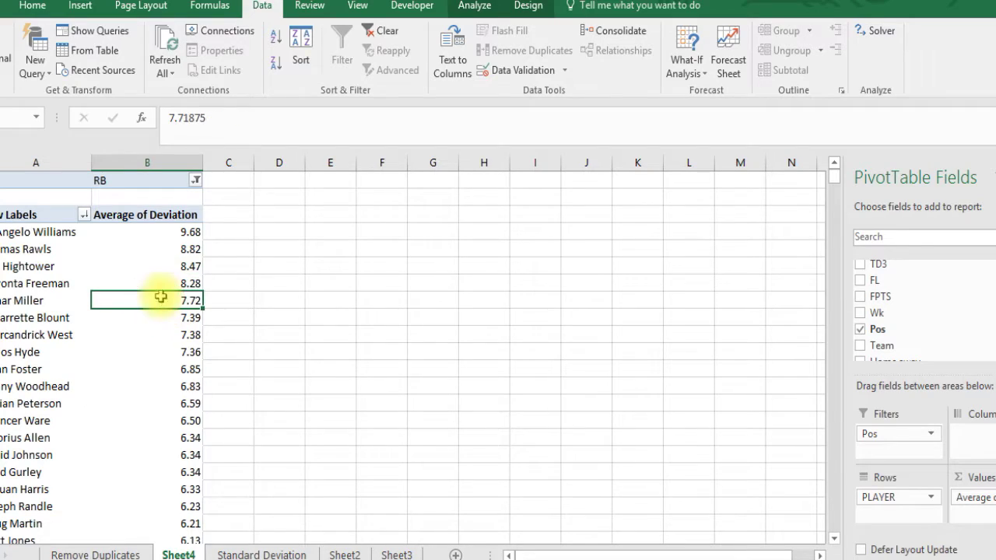
{"action": "left_click", "coordinate": [161, 233]}
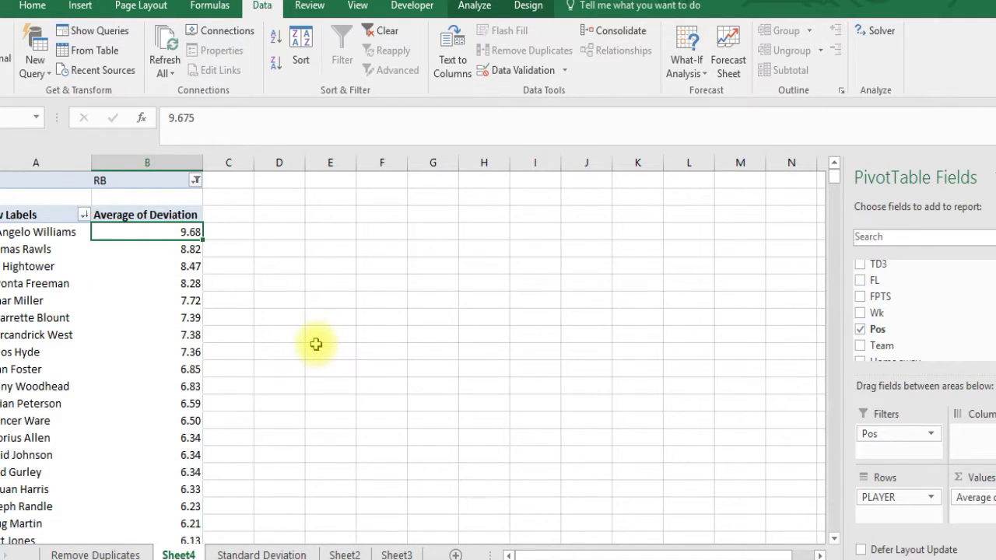
{"action": "key", "text": "Down"}
{"action": "key", "text": "Down"}
{"action": "key", "text": "Down"}
{"action": "key", "text": "Down"}
{"action": "key", "text": "Down"}
{"action": "key", "text": "Down"}
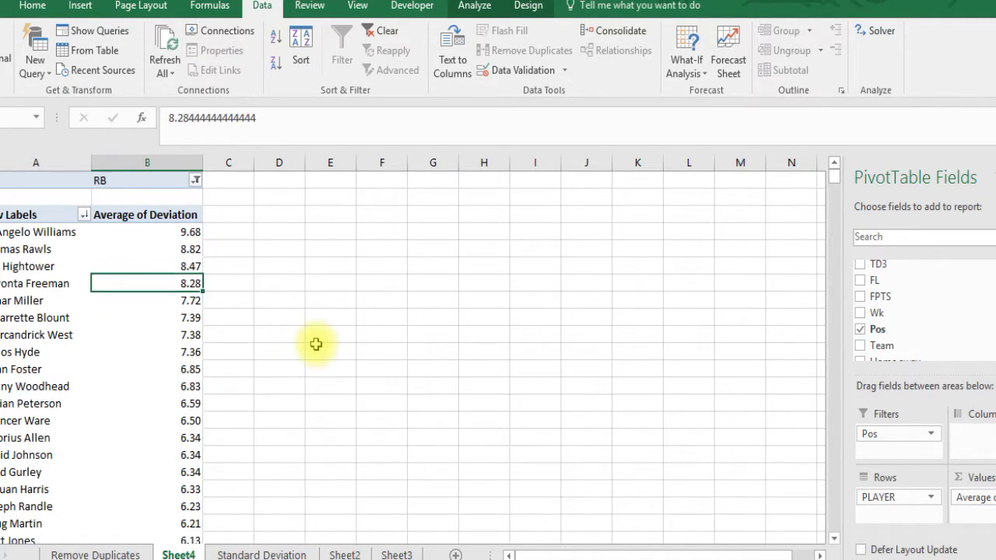
{"action": "key", "text": "Up"}
{"action": "key", "text": "Up"}
{"action": "key", "text": "Up"}
{"action": "key", "text": "Down"}
{"action": "key", "text": "Down"}
{"action": "key", "text": "Down"}
{"action": "key", "text": "Down"}
{"action": "key", "text": "Down"}
{"action": "key", "text": "Down"}
{"action": "key", "text": "Down"}
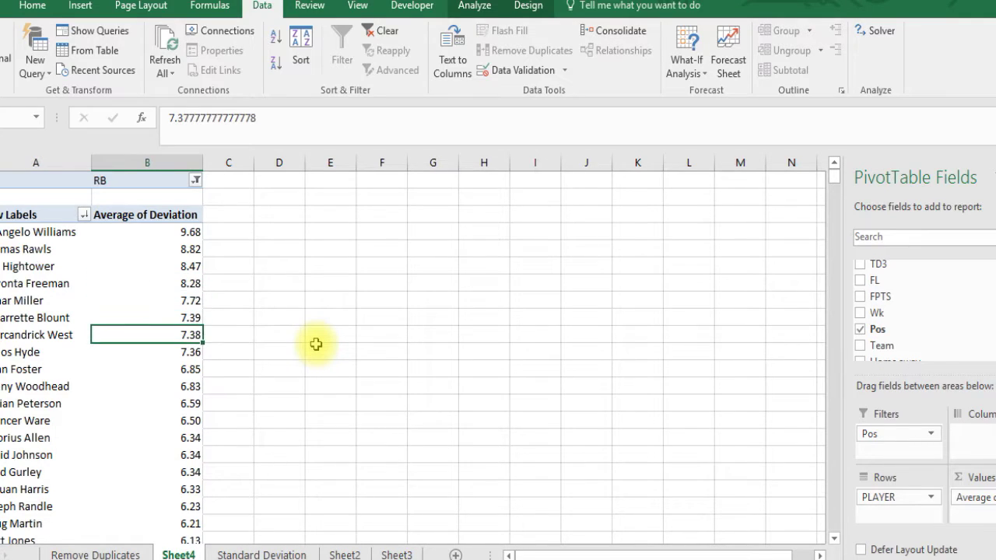
{"action": "key", "text": "Up"}
{"action": "key", "text": "Up"}
{"action": "key", "text": "Down"}
{"action": "key", "text": "Down"}
{"action": "key", "text": "Down"}
{"action": "key", "text": "Down"}
{"action": "key", "text": "Down"}
{"action": "key", "text": "Down"}
{"action": "key", "text": "Down"}
{"action": "key", "text": "Down"}
{"action": "key", "text": "Down"}
{"action": "key", "text": "Down"}
{"action": "key", "text": "Down"}
{"action": "key", "text": "Down"}
{"action": "key", "text": "Down"}
{"action": "key", "text": "Down"}
{"action": "key", "text": "Down"}
{"action": "key", "text": "Down"}
{"action": "key", "text": "Down"}
{"action": "key", "text": "Down"}
{"action": "key", "text": "Down"}
{"action": "key", "text": "Down"}
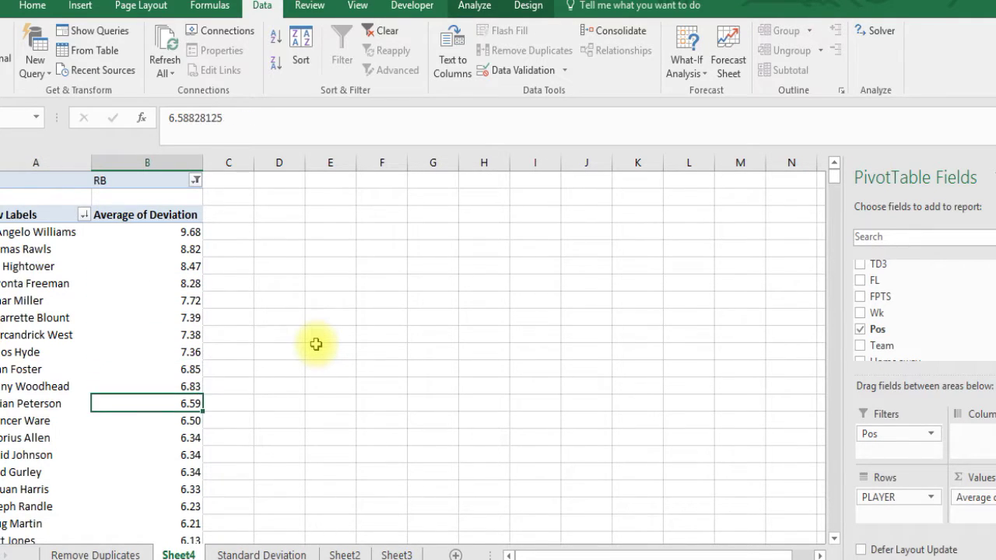
{"action": "key", "text": "Down"}
{"action": "key", "text": "Down"}
{"action": "key", "text": "Down"}
{"action": "key", "text": "Down"}
{"action": "key", "text": "Down"}
{"action": "key", "text": "Down"}
{"action": "key", "text": "Down"}
{"action": "key", "text": "Down"}
{"action": "key", "text": "Down"}
{"action": "key", "text": "Down"}
{"action": "key", "text": "Down"}
{"action": "key", "text": "Down"}
{"action": "key", "text": "Down"}
{"action": "key", "text": "Down"}
{"action": "key", "text": "Down"}
{"action": "key", "text": "Down"}
{"action": "key", "text": "Down"}
{"action": "key", "text": "Down"}
{"action": "key", "text": "Down"}
{"action": "key", "text": "Down"}
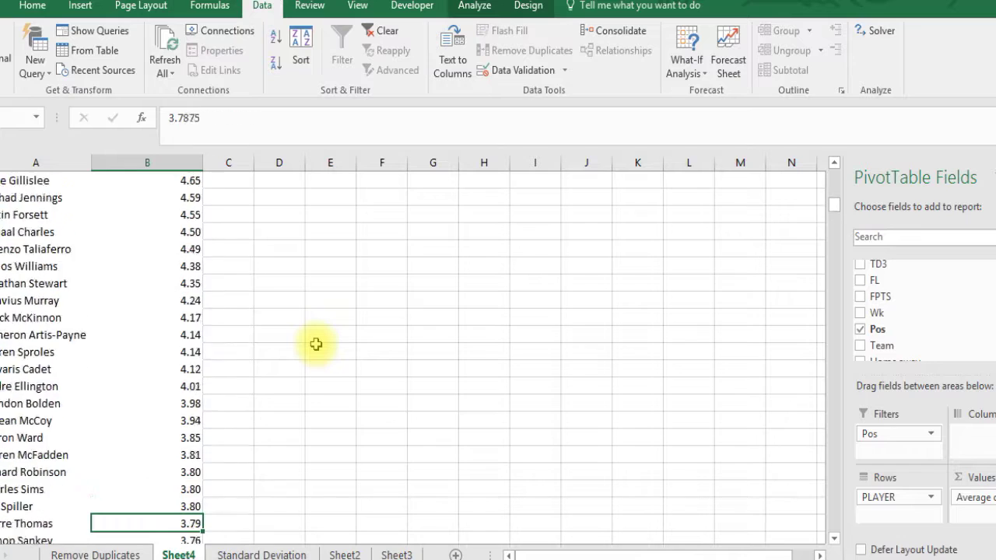
{"action": "key", "text": "Down"}
{"action": "key", "text": "Down"}
{"action": "key", "text": "Down"}
{"action": "key", "text": "Down"}
{"action": "key", "text": "Down"}
{"action": "key", "text": "Down"}
{"action": "key", "text": "Down"}
{"action": "key", "text": "Down"}
{"action": "key", "text": "Down"}
{"action": "key", "text": "Down"}
{"action": "key", "text": "Down"}
{"action": "key", "text": "Down"}
{"action": "key", "text": "Down"}
{"action": "key", "text": "Down"}
{"action": "key", "text": "Down"}
{"action": "key", "text": "Down"}
{"action": "key", "text": "Down"}
{"action": "key", "text": "Down"}
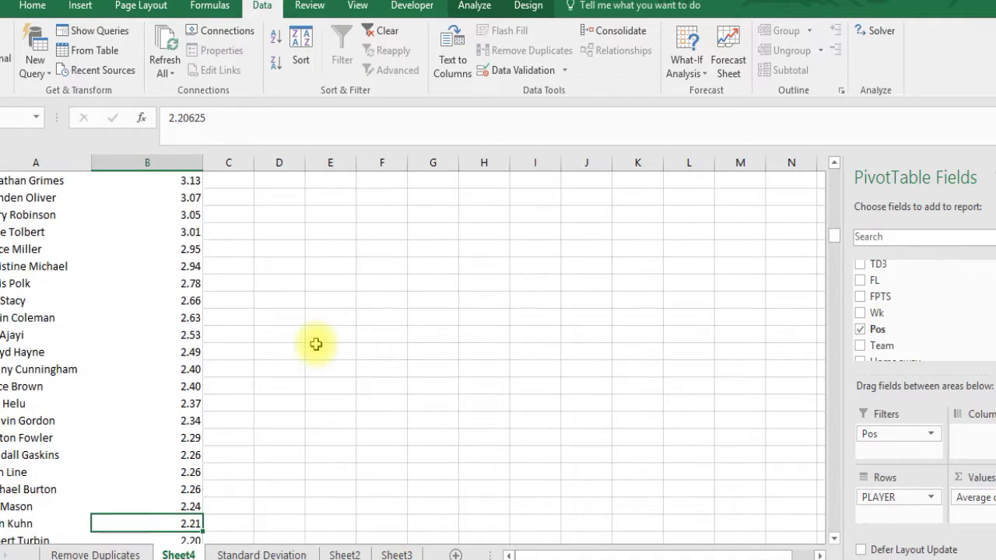
{"action": "key", "text": "Up"}
{"action": "key", "text": "Up"}
{"action": "key", "text": "Up"}
{"action": "key", "text": "Down"}
{"action": "key", "text": "Down"}
{"action": "key", "text": "Down"}
{"action": "key", "text": "Down"}
{"action": "key", "text": "Down"}
{"action": "key", "text": "Down"}
{"action": "key", "text": "Down"}
{"action": "key", "text": "Down"}
{"action": "key", "text": "Down"}
{"action": "key", "text": "Down"}
{"action": "key", "text": "Down"}
{"action": "key", "text": "Down"}
{"action": "key", "text": "Down"}
{"action": "key", "text": "Down"}
{"action": "key", "text": "Down"}
{"action": "key", "text": "Down"}
{"action": "key", "text": "Down"}
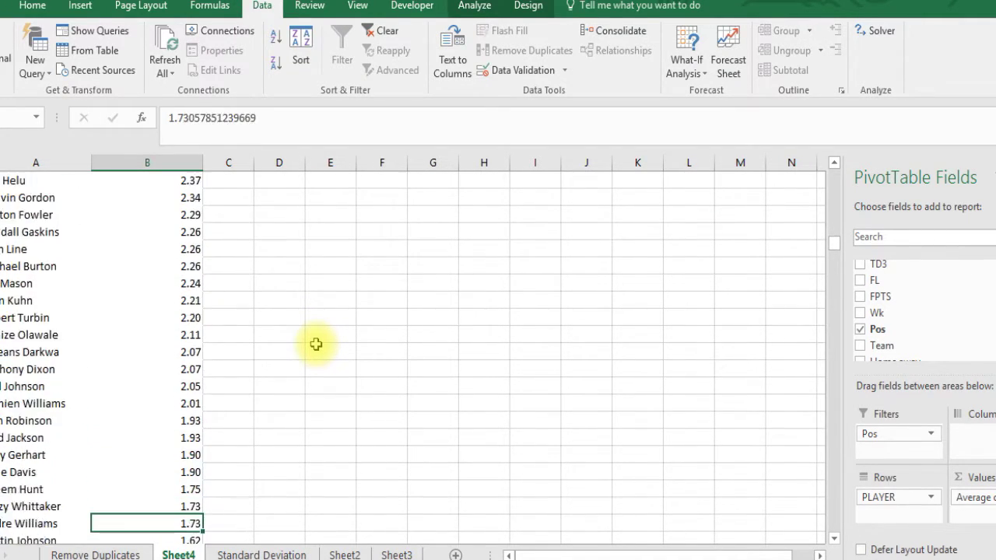
{"action": "key", "text": "Down"}
{"action": "key", "text": "Down"}
{"action": "key", "text": "Down"}
{"action": "key", "text": "Down"}
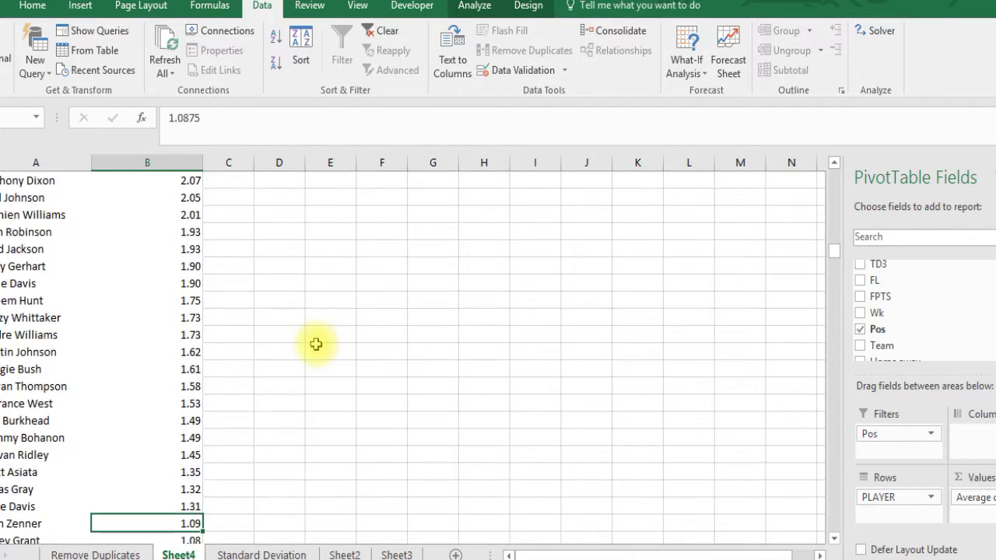
{"action": "key", "text": "Up"}
{"action": "key", "text": "Up"}
{"action": "key", "text": "Up"}
{"action": "key", "text": "Up"}
{"action": "key", "text": "Up"}
{"action": "key", "text": "Up"}
{"action": "key", "text": "Up"}
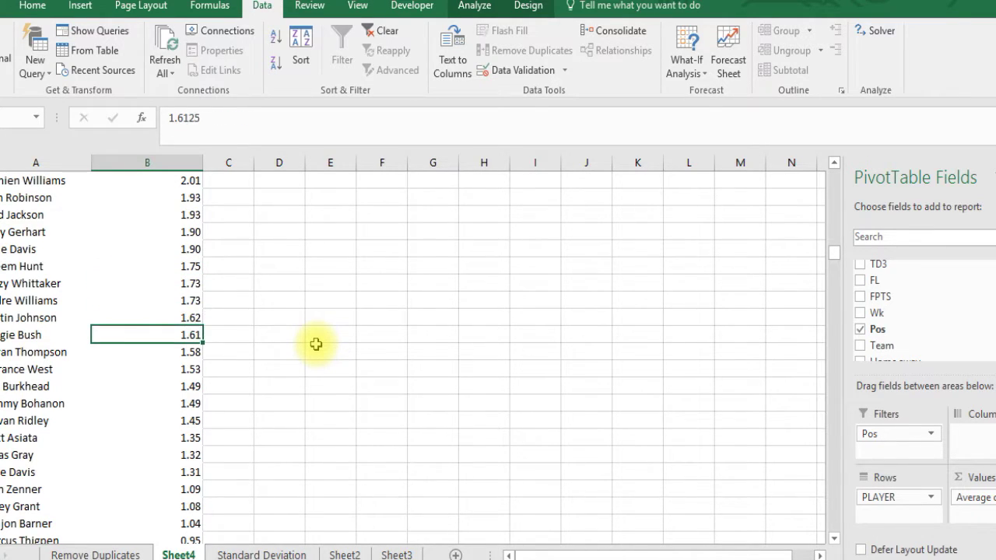
{"action": "key", "text": "Up"}
{"action": "key", "text": "Up"}
{"action": "key", "text": "Up"}
{"action": "key", "text": "Up"}
{"action": "key", "text": "Up"}
{"action": "key", "text": "Up"}
{"action": "key", "text": "Up"}
{"action": "key", "text": "Up"}
{"action": "key", "text": "Up"}
{"action": "key", "text": "Up"}
{"action": "key", "text": "Up"}
{"action": "key", "text": "Up"}
{"action": "key", "text": "Up"}
{"action": "key", "text": "Up"}
{"action": "key", "text": "Up"}
{"action": "key", "text": "Up"}
{"action": "key", "text": "Up"}
{"action": "key", "text": "Up"}
{"action": "key", "text": "Up"}
{"action": "key", "text": "Up"}
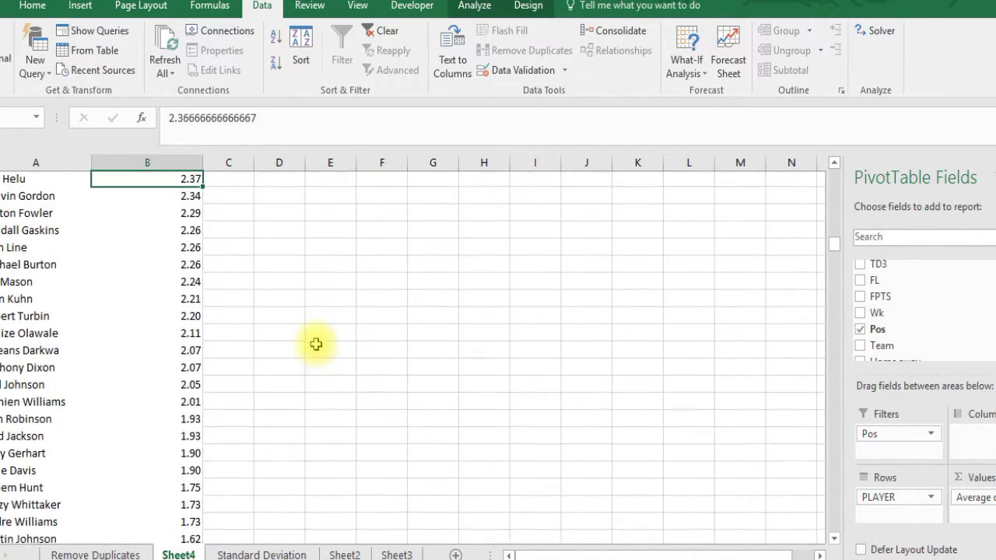
{"action": "key", "text": "Up"}
{"action": "key", "text": "Up"}
{"action": "key", "text": "Up"}
{"action": "key", "text": "Up"}
{"action": "key", "text": "Up"}
{"action": "key", "text": "Up"}
{"action": "key", "text": "Up"}
{"action": "key", "text": "Up"}
{"action": "key", "text": "Up"}
{"action": "key", "text": "Up"}
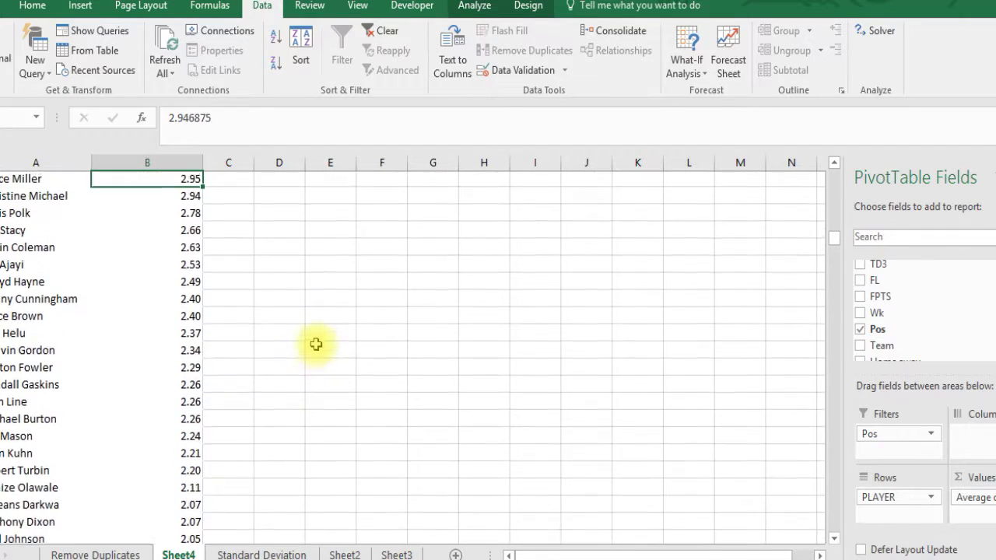
{"action": "key", "text": "Up"}
{"action": "key", "text": "Up"}
{"action": "key", "text": "Up"}
{"action": "key", "text": "Up"}
{"action": "key", "text": "Up"}
{"action": "key", "text": "Up"}
{"action": "key", "text": "Up"}
{"action": "key", "text": "Up"}
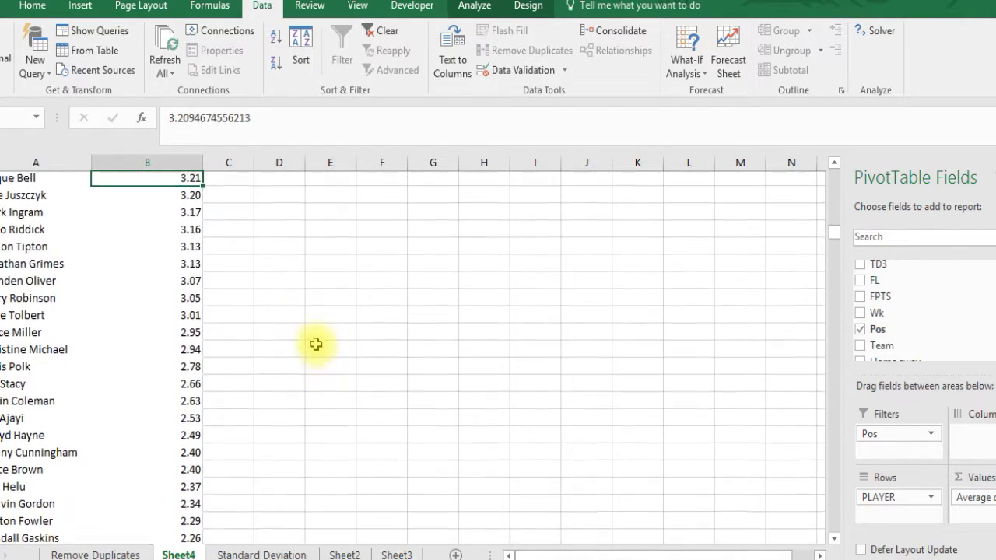
{"action": "key", "text": "Down"}
{"action": "key", "text": "Down"}
{"action": "key", "text": "Down"}
{"action": "key", "text": "Down"}
{"action": "key", "text": "Down"}
{"action": "key", "text": "Up"}
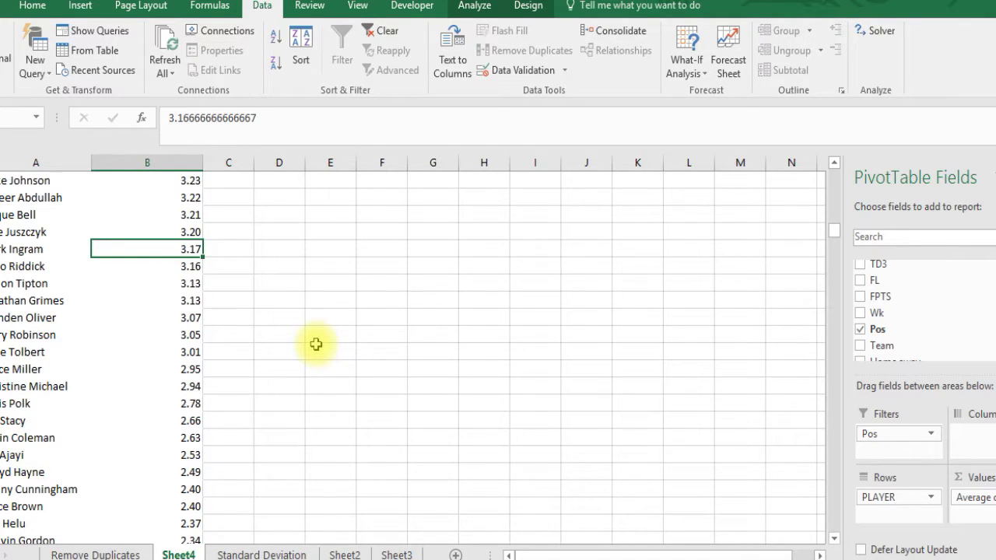
{"action": "key", "text": "Up"}
{"action": "key", "text": "Up"}
{"action": "key", "text": "Up"}
{"action": "key", "text": "Up"}
{"action": "key", "text": "Up"}
{"action": "key", "text": "Down"}
{"action": "key", "text": "Down"}
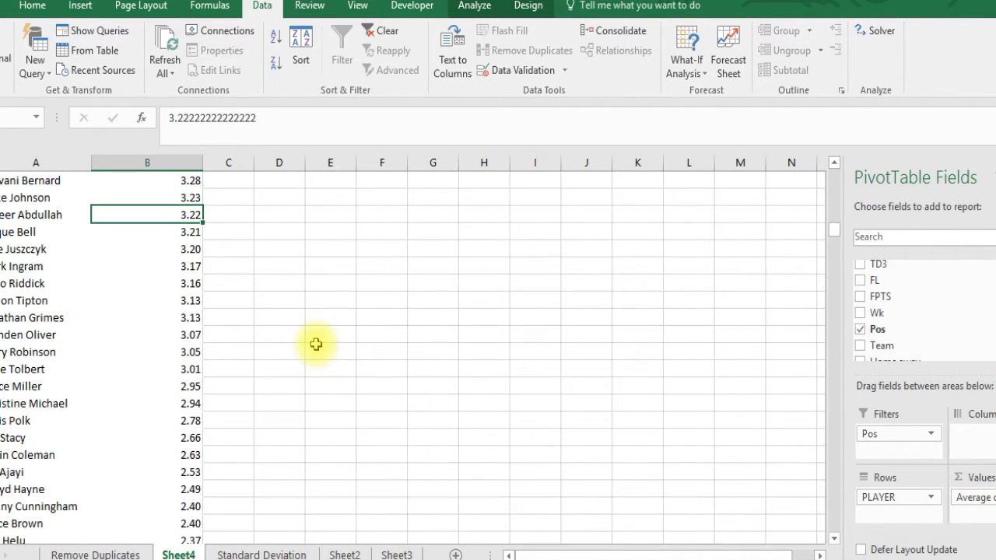
{"action": "key", "text": "Up"}
{"action": "key", "text": "Up"}
{"action": "key", "text": "Up"}
{"action": "key", "text": "Down"}
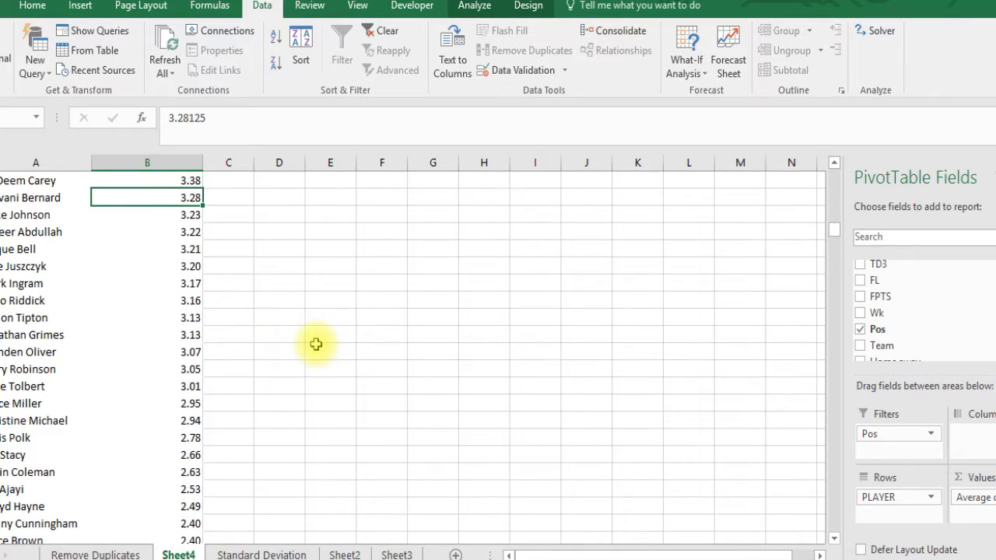
{"action": "key", "text": "Up"}
{"action": "key", "text": "Up"}
{"action": "key", "text": "Up"}
{"action": "key", "text": "Up"}
{"action": "key", "text": "Up"}
{"action": "key", "text": "Up"}
{"action": "key", "text": "Up"}
{"action": "key", "text": "Up"}
{"action": "key", "text": "Up"}
{"action": "key", "text": "Up"}
{"action": "key", "text": "Up"}
{"action": "key", "text": "Up"}
{"action": "key", "text": "Up"}
{"action": "key", "text": "Up"}
{"action": "key", "text": "Up"}
{"action": "key", "text": "Up"}
{"action": "key", "text": "Up"}
{"action": "key", "text": "Up"}
{"action": "key", "text": "Up"}
{"action": "key", "text": "Up"}
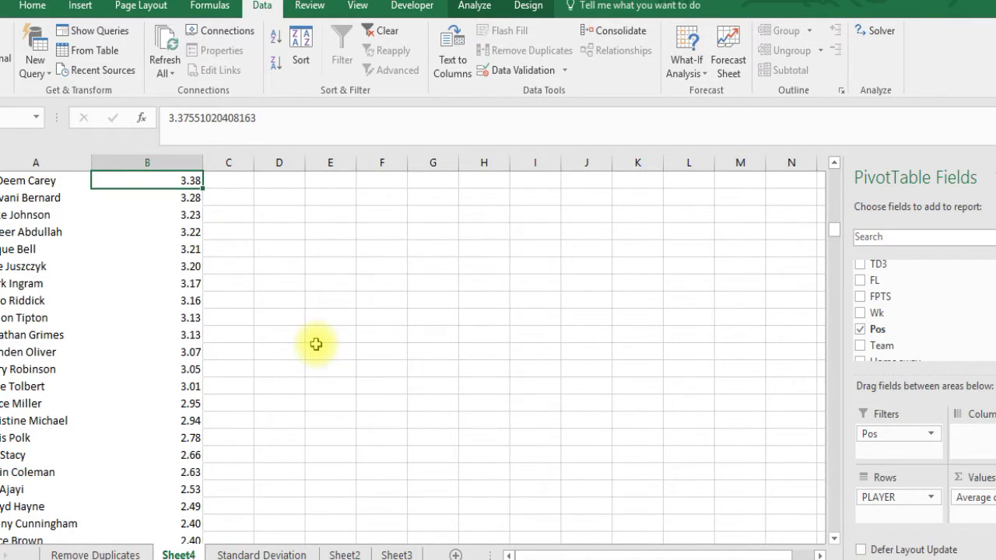
{"action": "key", "text": "Up"}
{"action": "key", "text": "Up"}
{"action": "key", "text": "Up"}
{"action": "key", "text": "Up"}
{"action": "key", "text": "Up"}
{"action": "key", "text": "Up"}
{"action": "key", "text": "Up"}
{"action": "key", "text": "Up"}
{"action": "key", "text": "Up"}
{"action": "key", "text": "Up"}
{"action": "key", "text": "Up"}
{"action": "key", "text": "Up"}
{"action": "key", "text": "Up"}
{"action": "key", "text": "Up"}
{"action": "key", "text": "Up"}
{"action": "key", "text": "Up"}
{"action": "key", "text": "Up"}
{"action": "key", "text": "Up"}
{"action": "key", "text": "Up"}
{"action": "key", "text": "Up"}
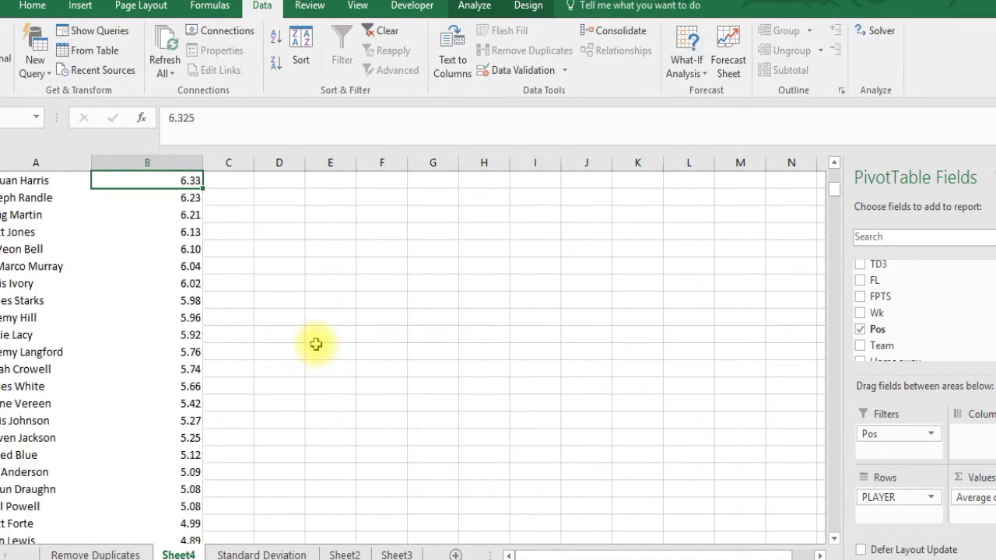
{"action": "key", "text": "Down"}
{"action": "key", "text": "Down"}
{"action": "key", "text": "Down"}
{"action": "key", "text": "Down"}
{"action": "key", "text": "Down"}
{"action": "key", "text": "Down"}
{"action": "key", "text": "Down"}
{"action": "key", "text": "Down"}
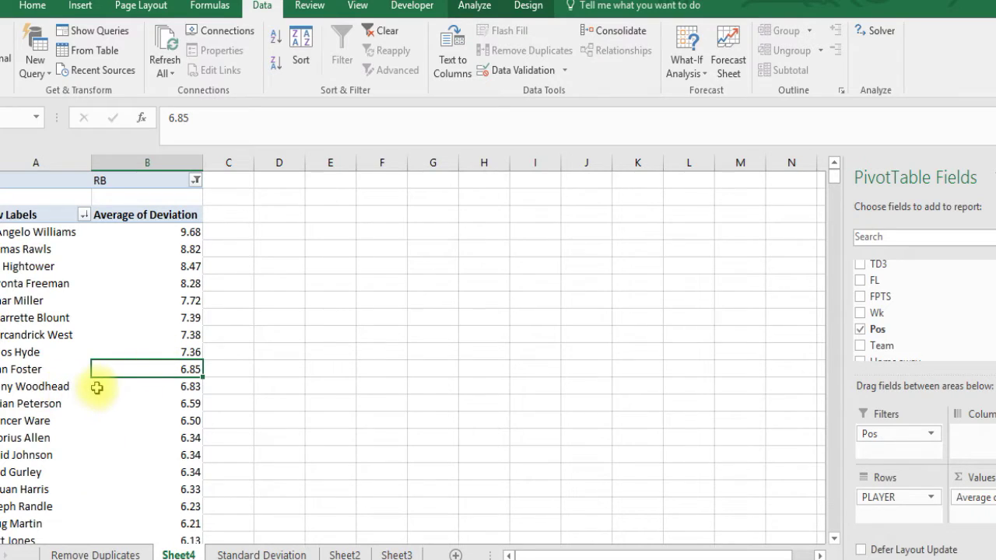
- Inspect a player's deviation value in the RB pivot table
{"action": "left_click", "coordinate": [171, 402]}
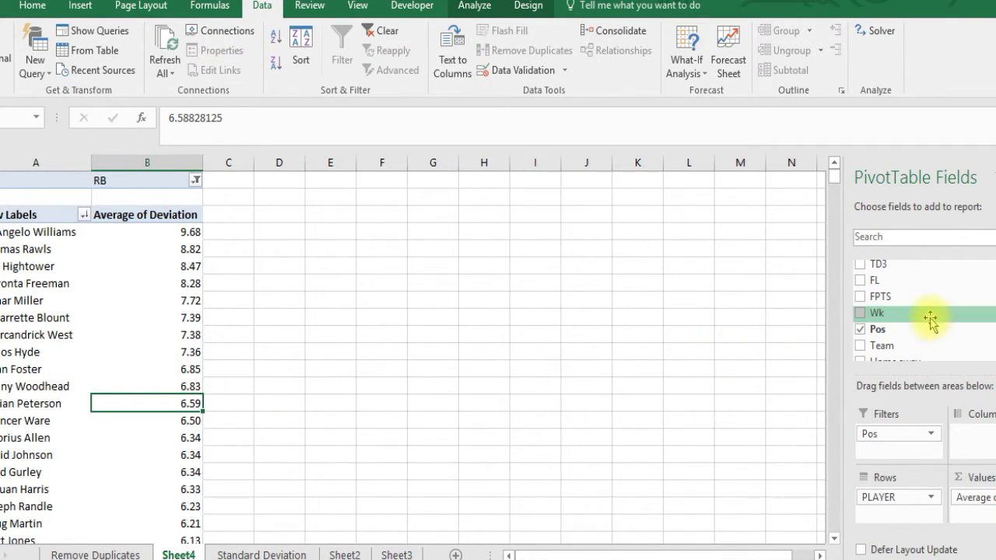
{"action": "scroll", "coordinate": [918, 311], "scroll_direction": "down", "scroll_amount": 3}
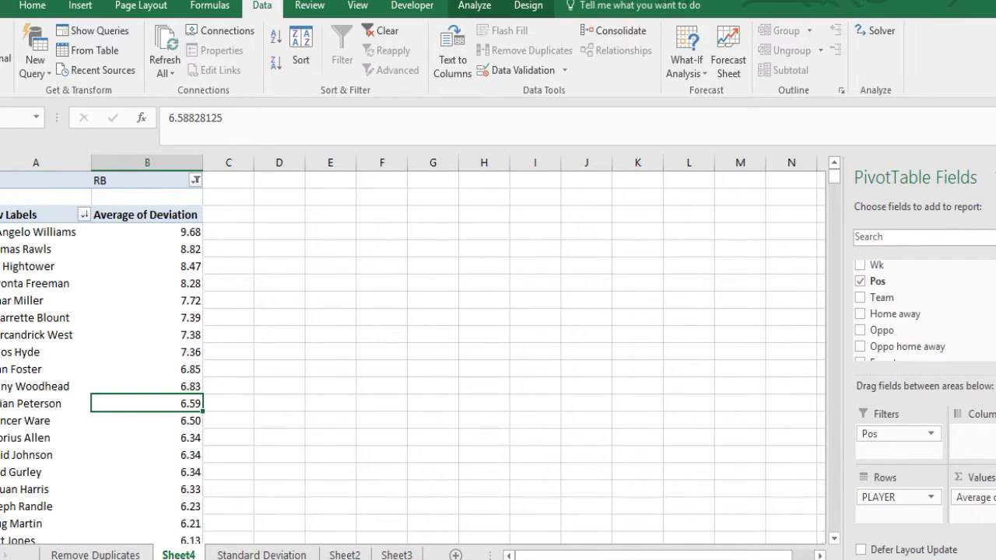
{"action": "scroll", "coordinate": [918, 311], "scroll_direction": "up", "scroll_amount": 1}
{"action": "scroll", "coordinate": [918, 312], "scroll_direction": "down", "scroll_amount": 1}
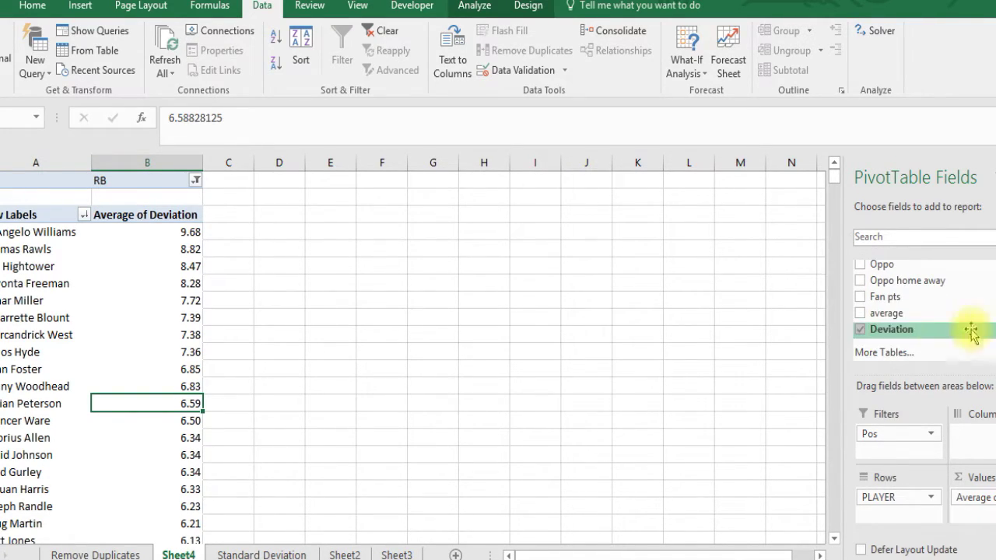
- Add Fan pts to Values summarized as Average, showing 13.2125 for the top player
{"action": "left_click_drag", "start_coordinate": [895, 306], "coordinate": [982, 514]}
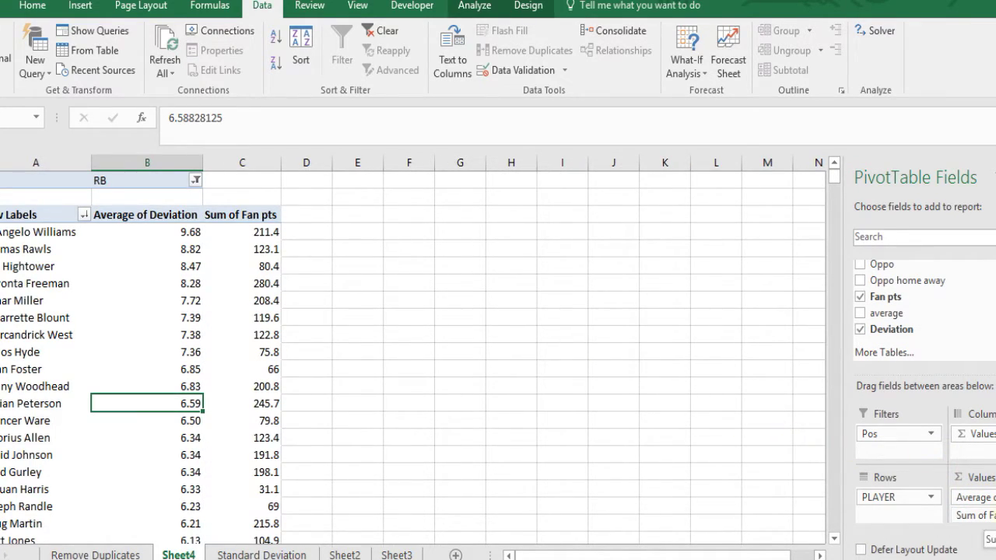
{"action": "left_click", "coordinate": [978, 515]}
{"action": "left_click", "coordinate": [929, 498]}
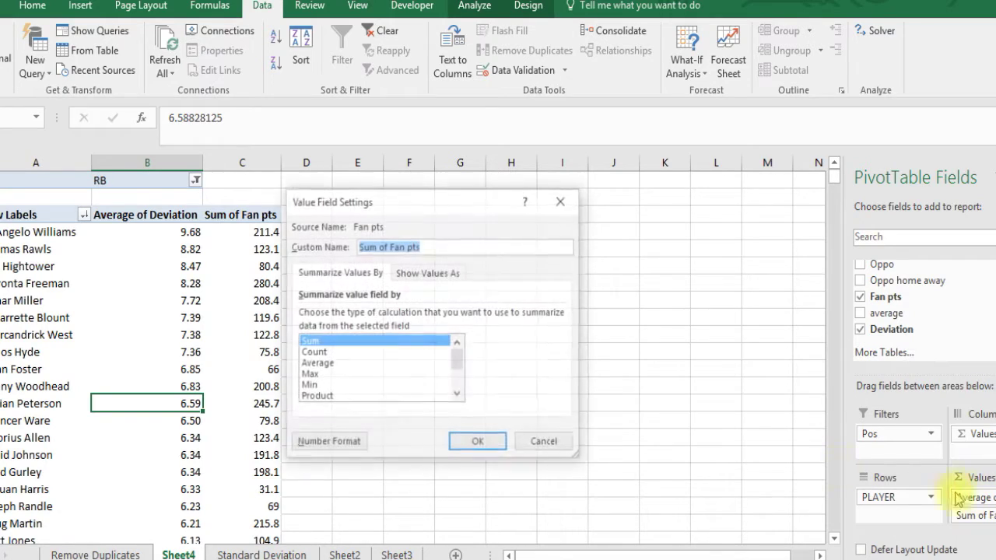
{"action": "left_click", "coordinate": [335, 363]}
{"action": "left_click", "coordinate": [479, 444]}
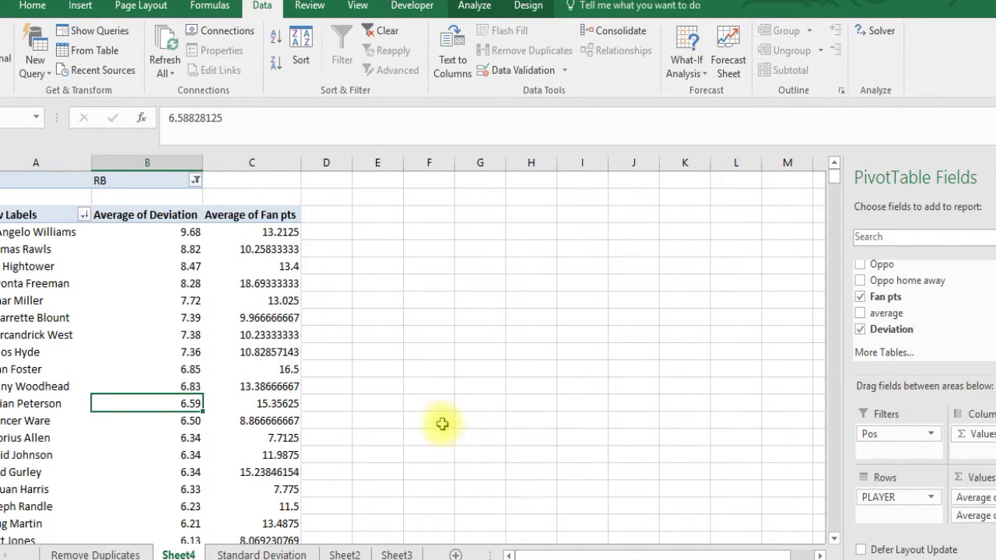
{"action": "left_click", "coordinate": [280, 233]}
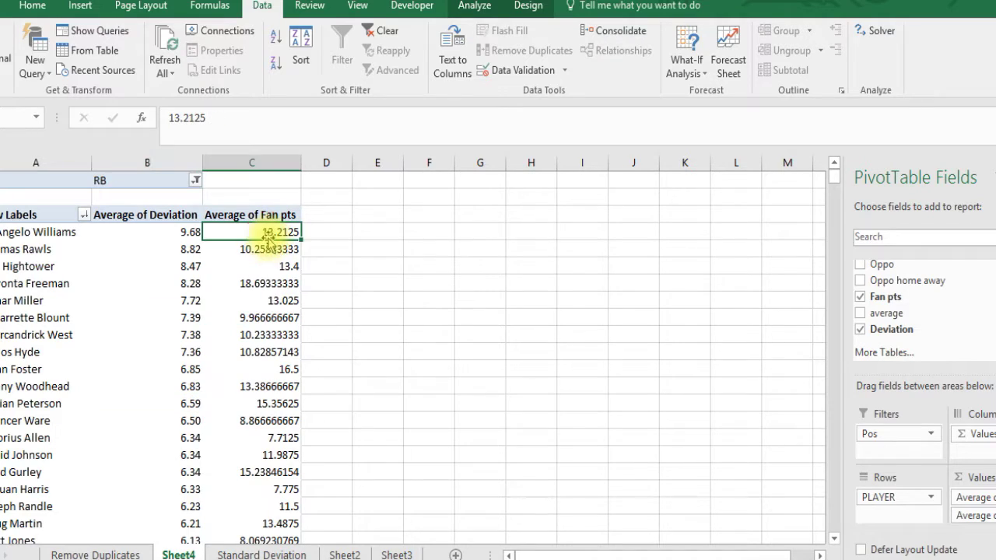
{"action": "left_click", "coordinate": [261, 284]}
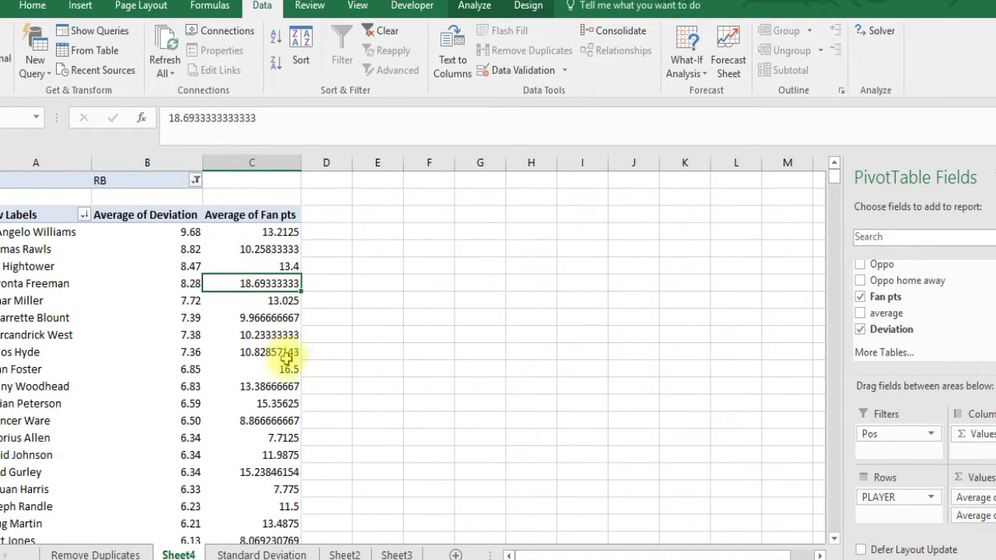
{"action": "left_click", "coordinate": [831, 384]}
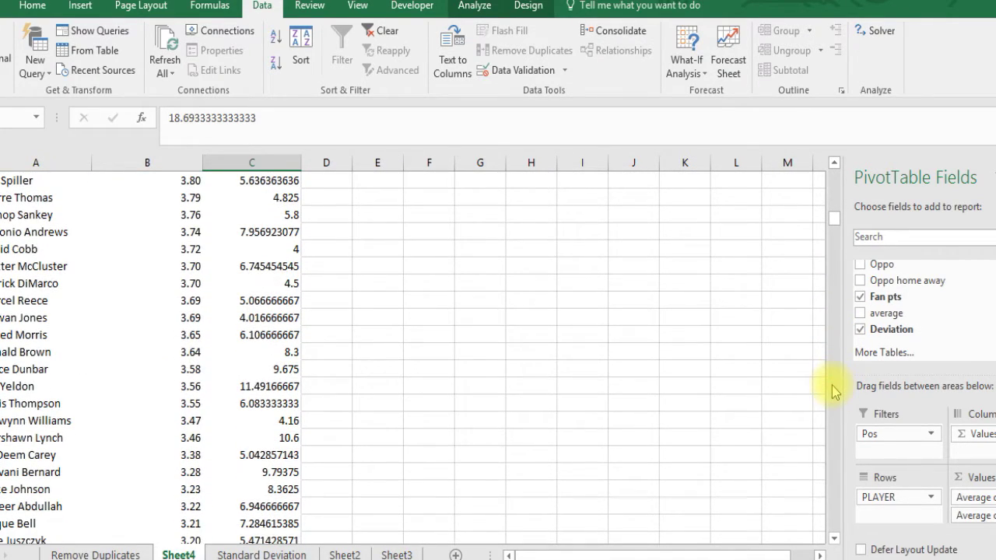
{"action": "left_click", "coordinate": [262, 333]}
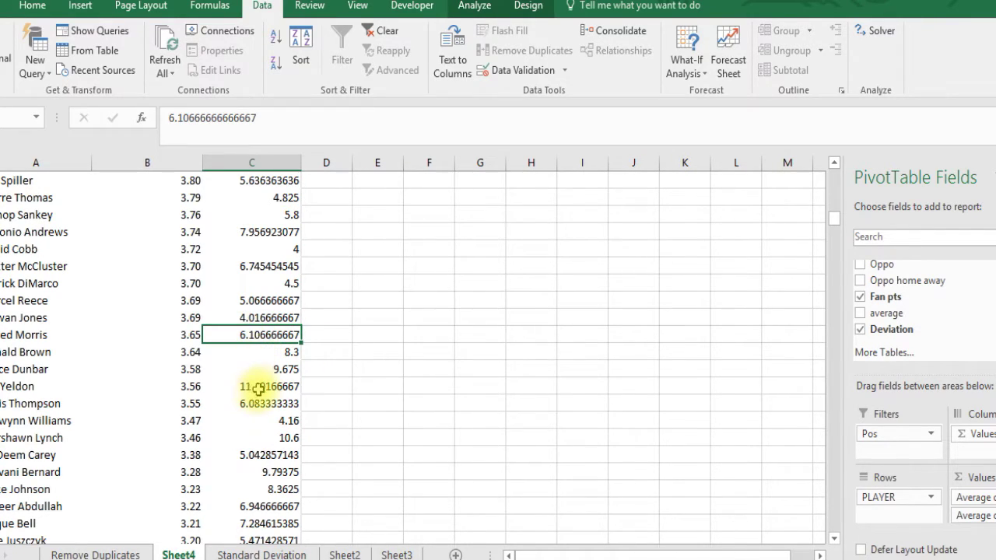
{"action": "left_click", "coordinate": [256, 386]}
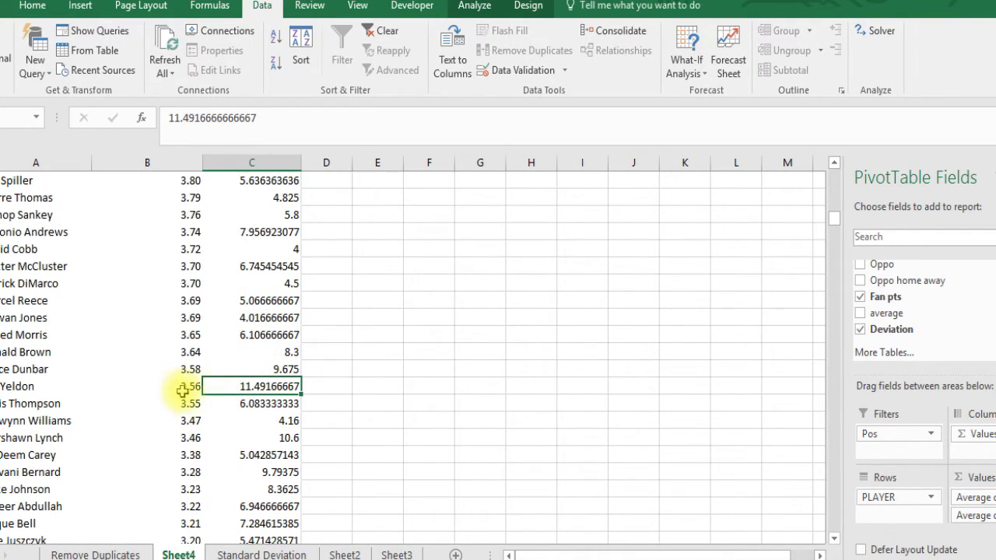
{"action": "mouse_move", "coordinate": [188, 391]}
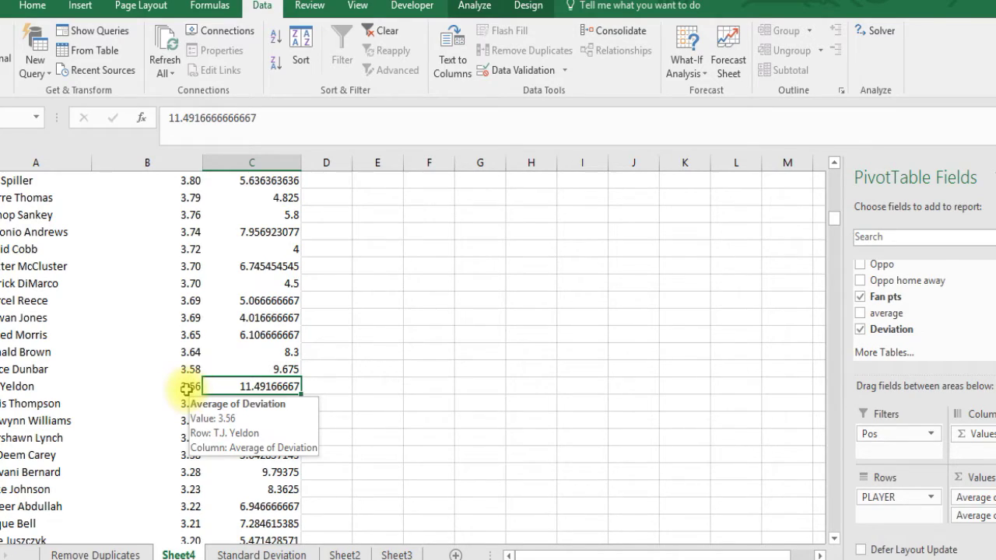
{"action": "left_click", "coordinate": [187, 389]}
{"action": "left_click", "coordinate": [246, 389]}
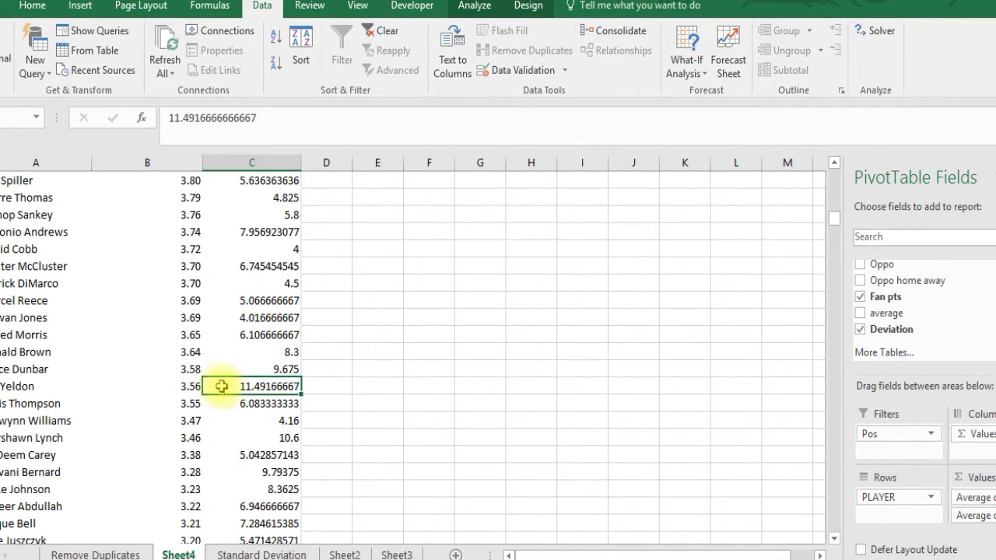
{"action": "mouse_move", "coordinate": [254, 388]}
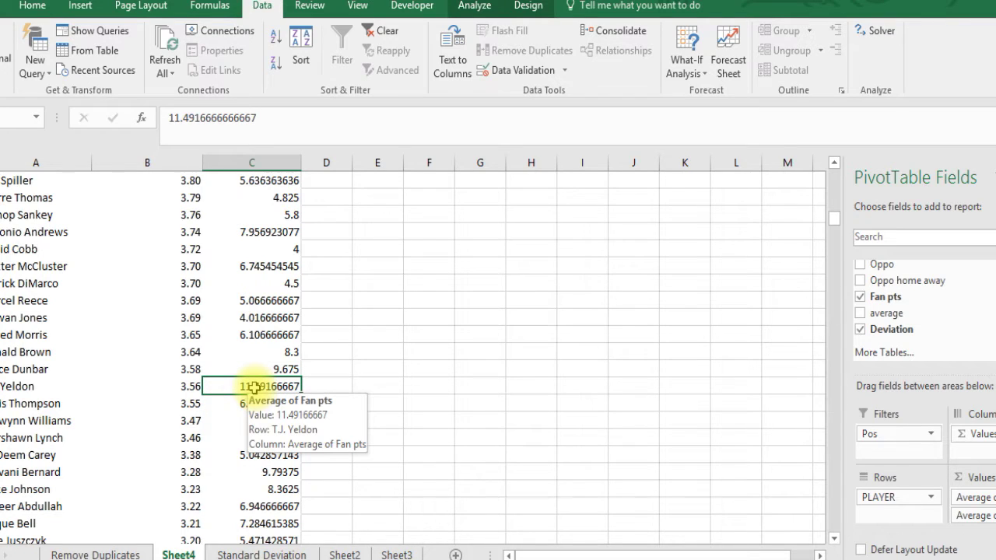
{"action": "left_click_drag", "start_coordinate": [834, 226], "coordinate": [833, 167]}
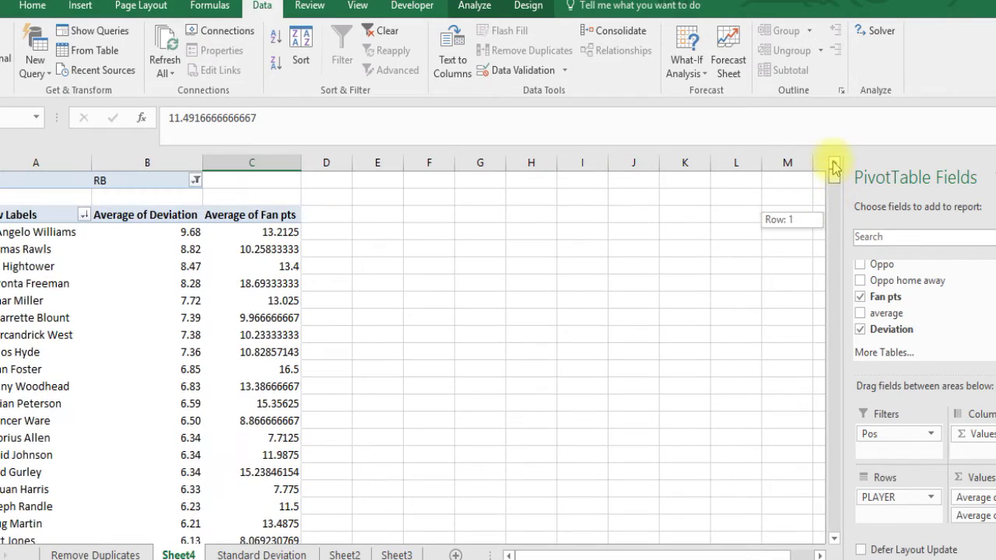
{"action": "left_click", "coordinate": [246, 334]}
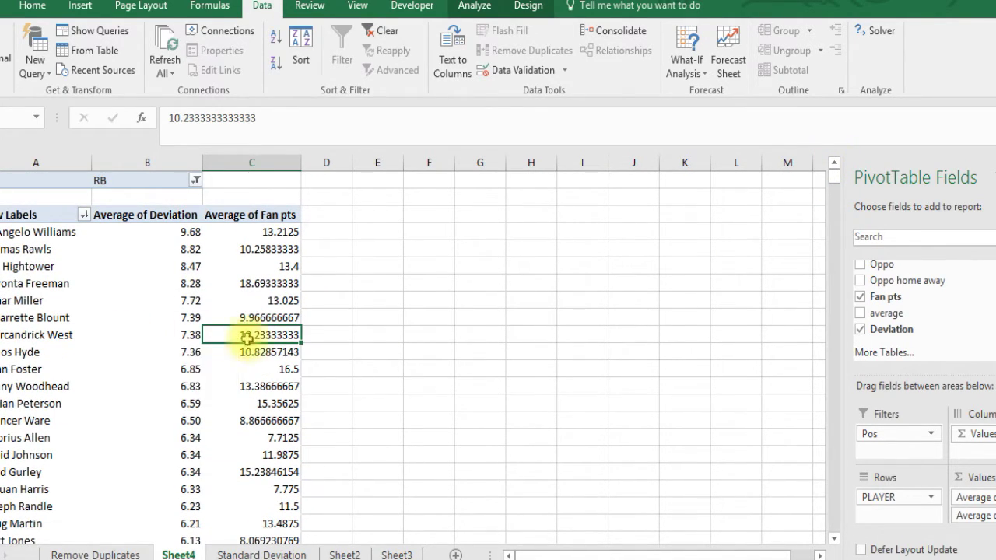